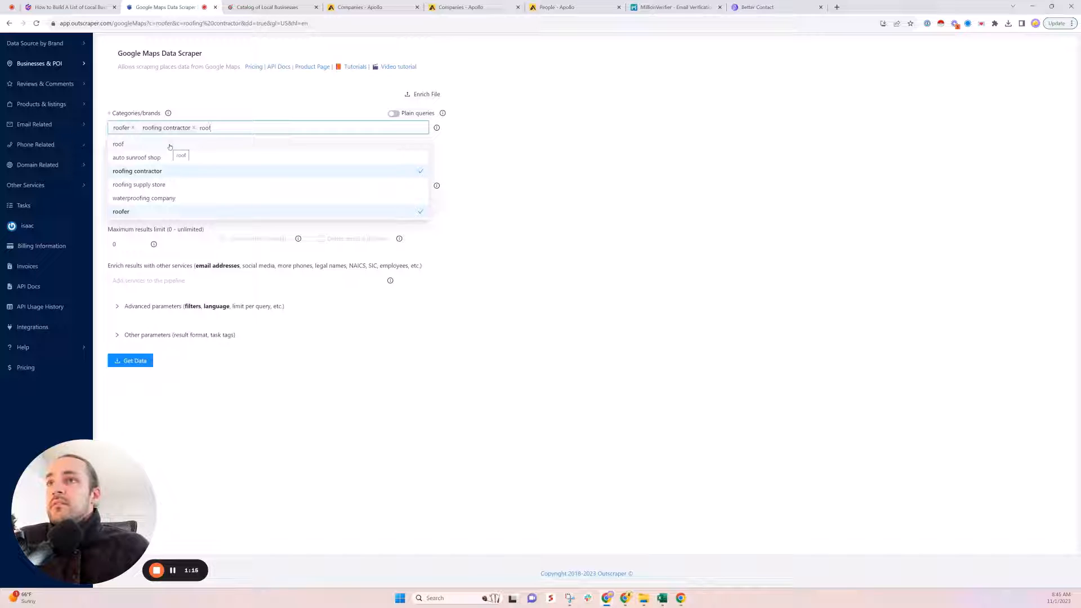
Add "roof" as another business category and select United States (US) as the location country
click(169, 144)
click(240, 96)
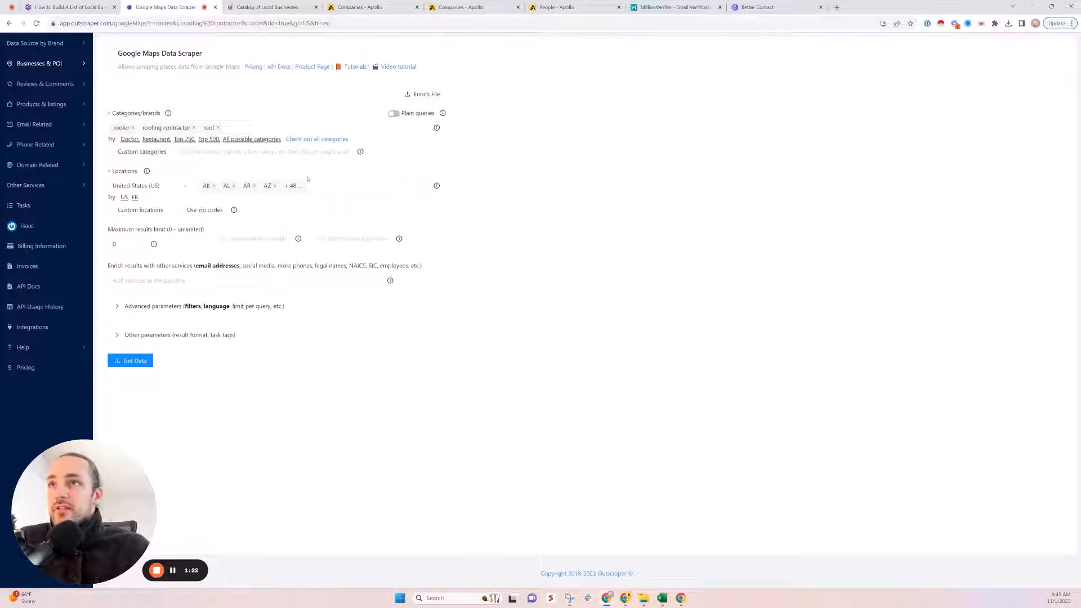
click(115, 184)
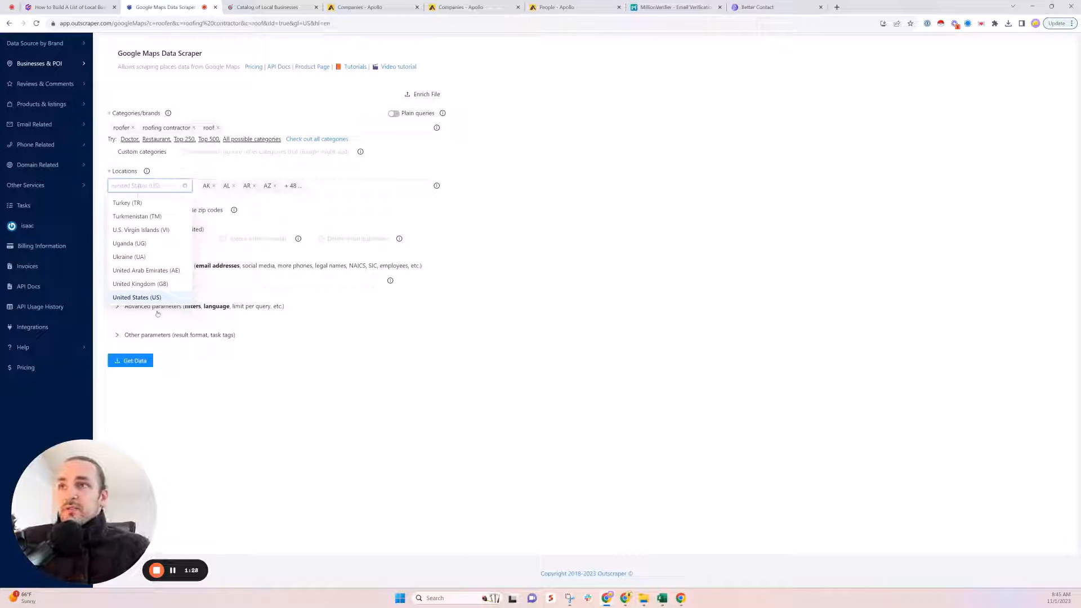
click(145, 297)
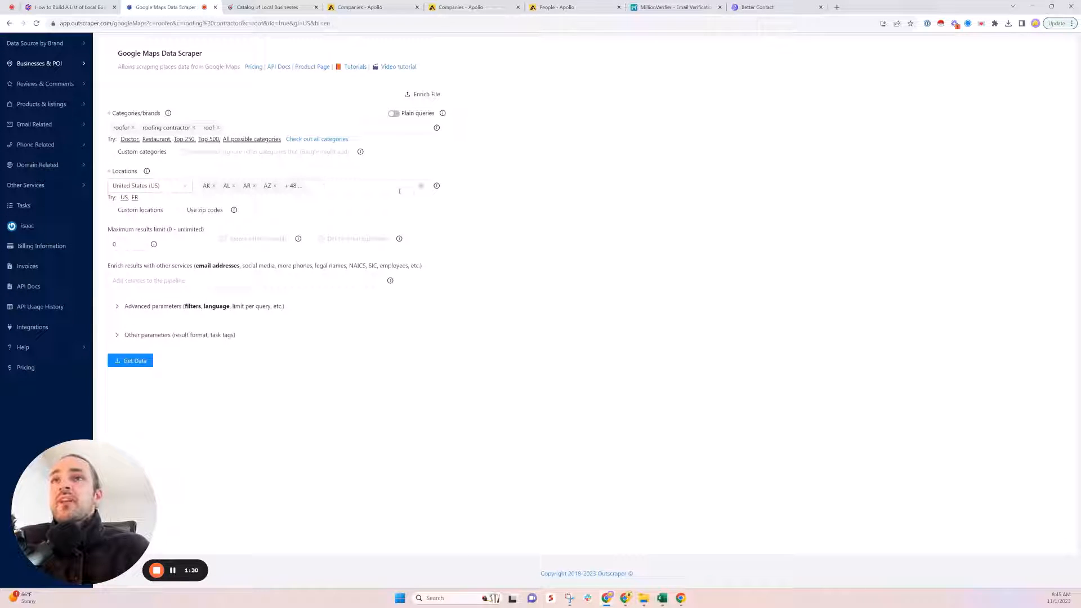
Uncheck all preselected states in the locations and select Florida (FL) instead
click(374, 190)
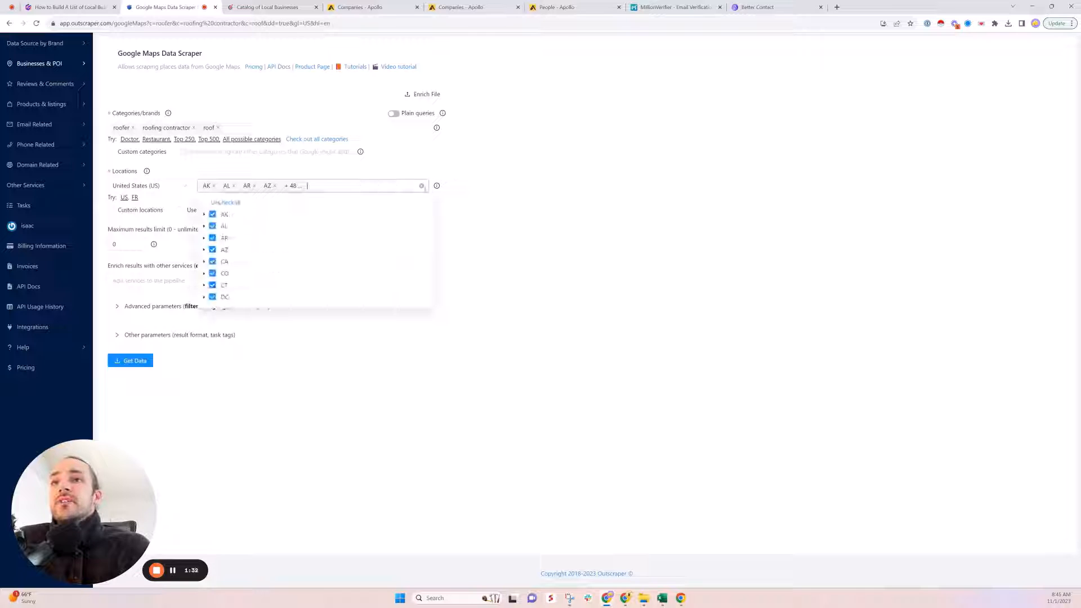
click(224, 203)
click(220, 186)
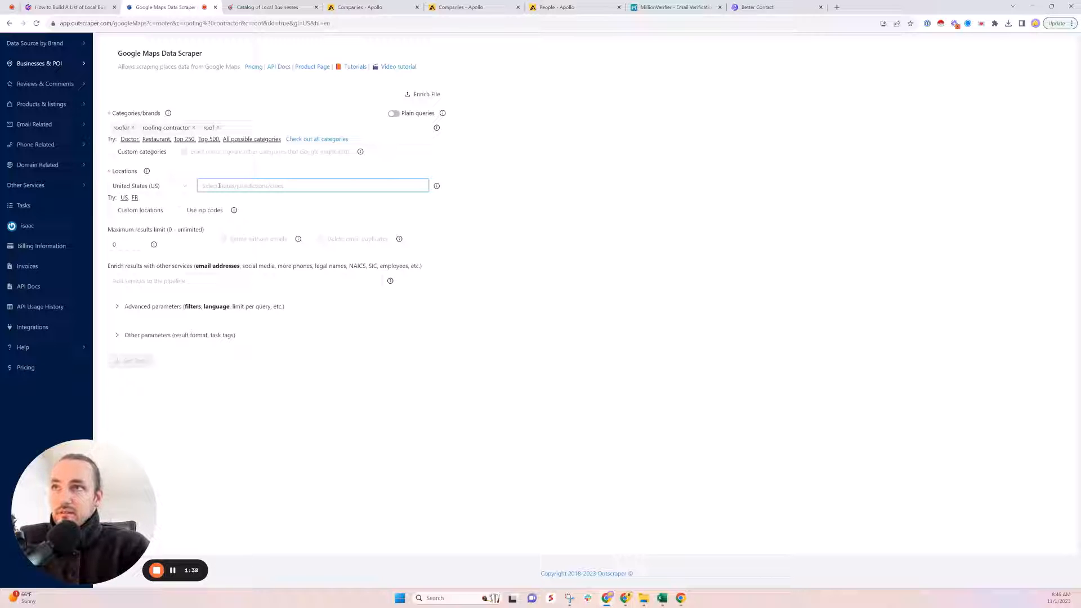
text(fl)
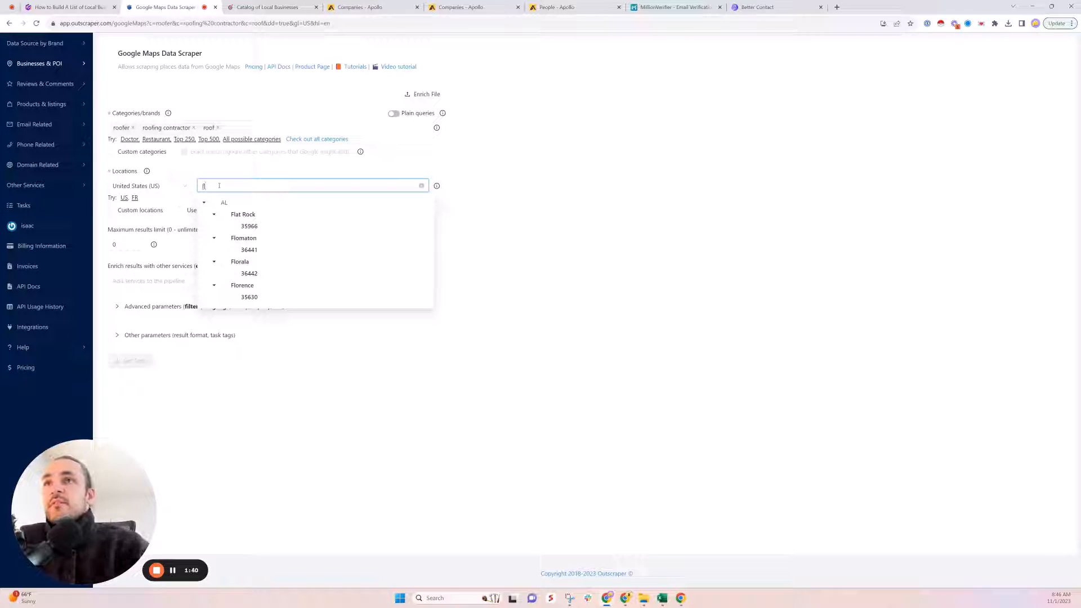
text(orid)
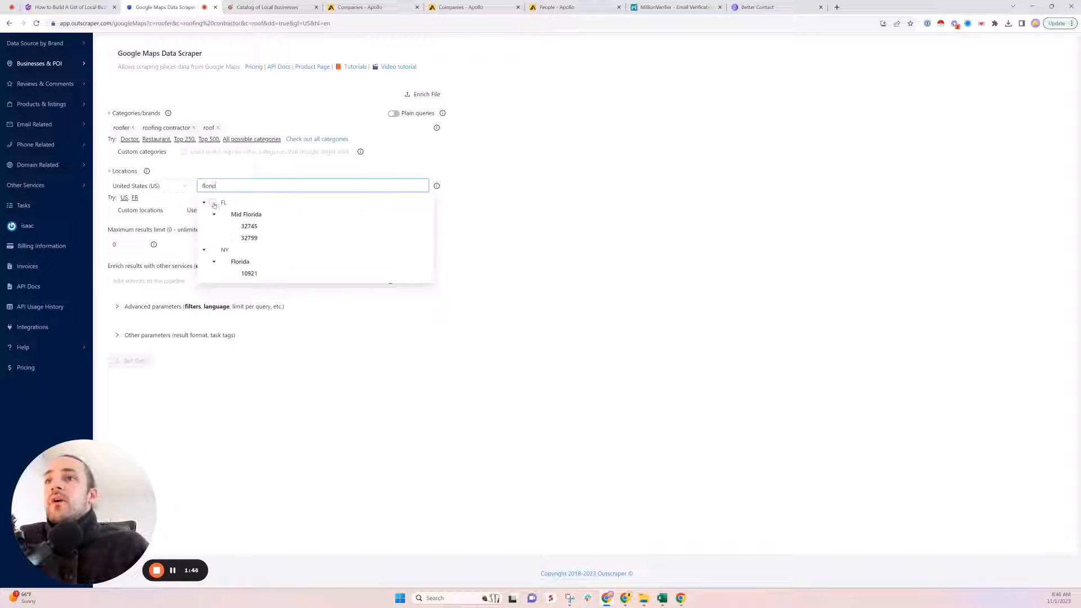
click(214, 204)
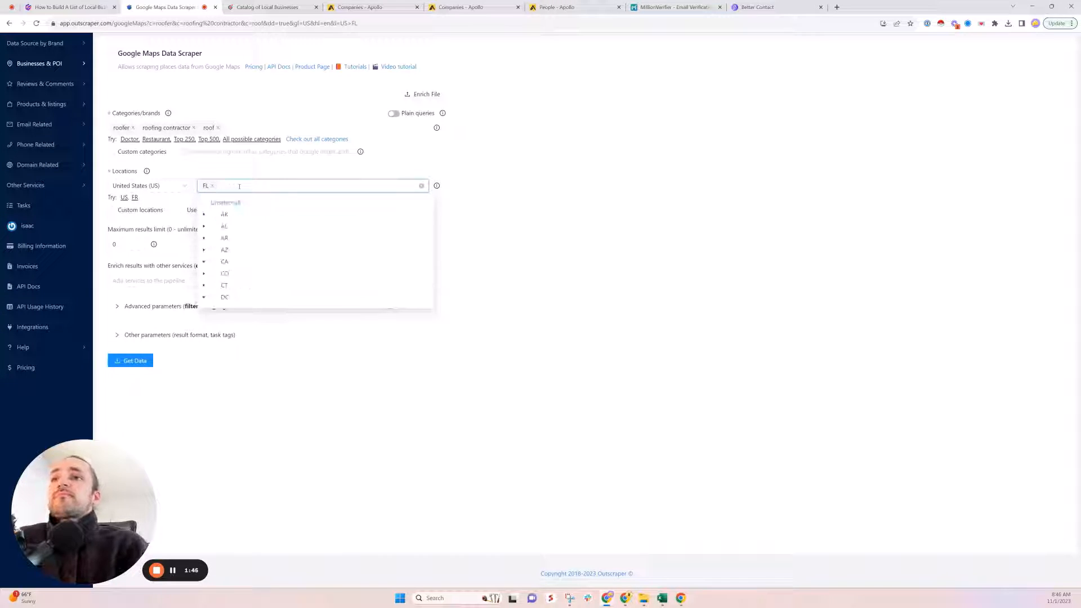
Add the states GA, SC and NC to the scraping locations
text(GA)
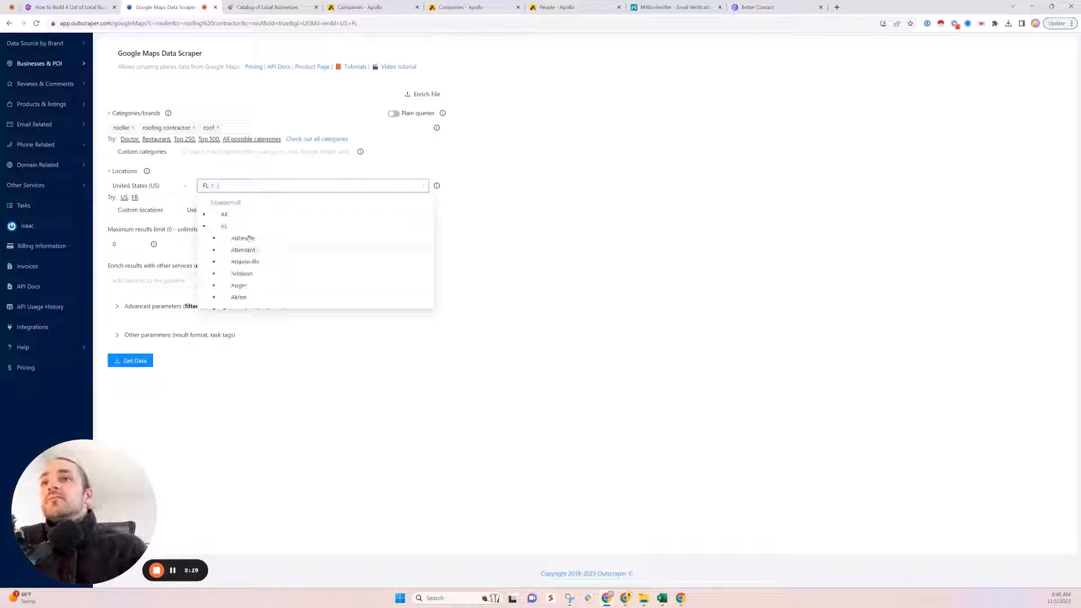
key(BackSpace)
scroll(209, 248, down, 5)
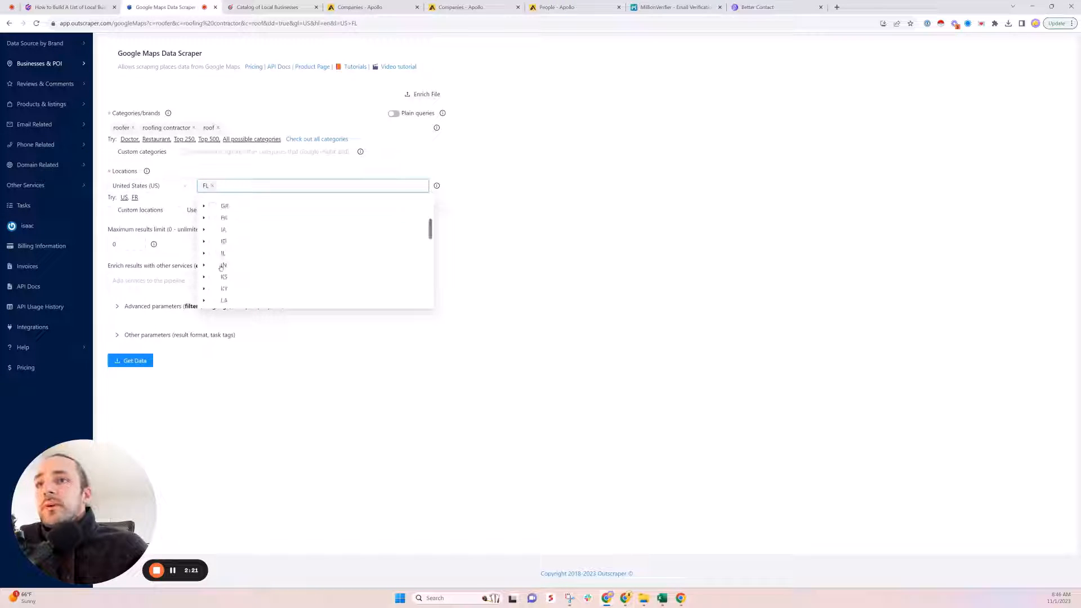
scroll(216, 273, down, 3)
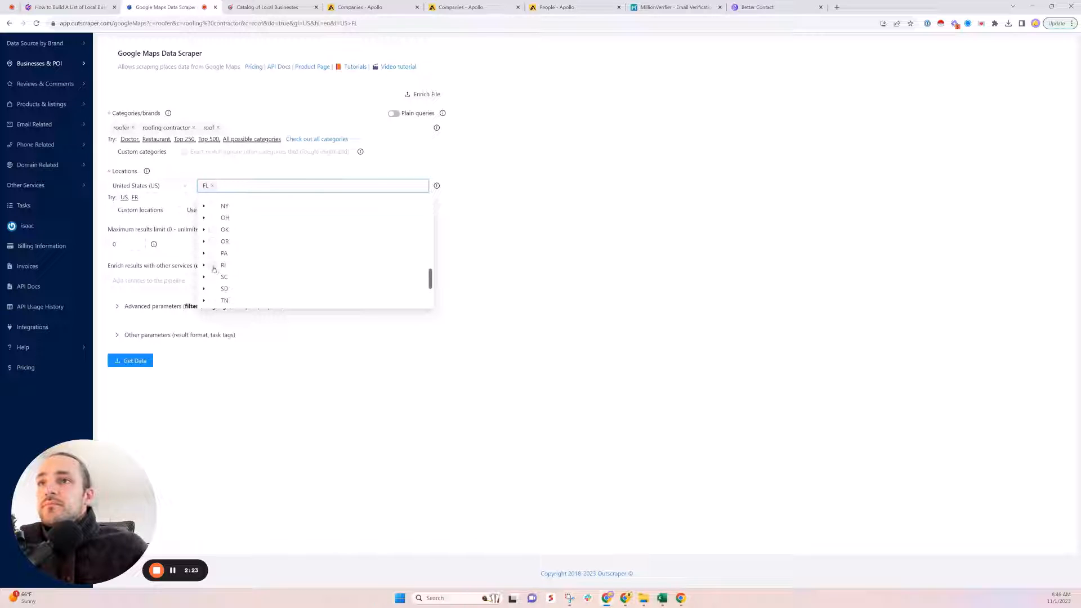
scroll(214, 269, up, 6)
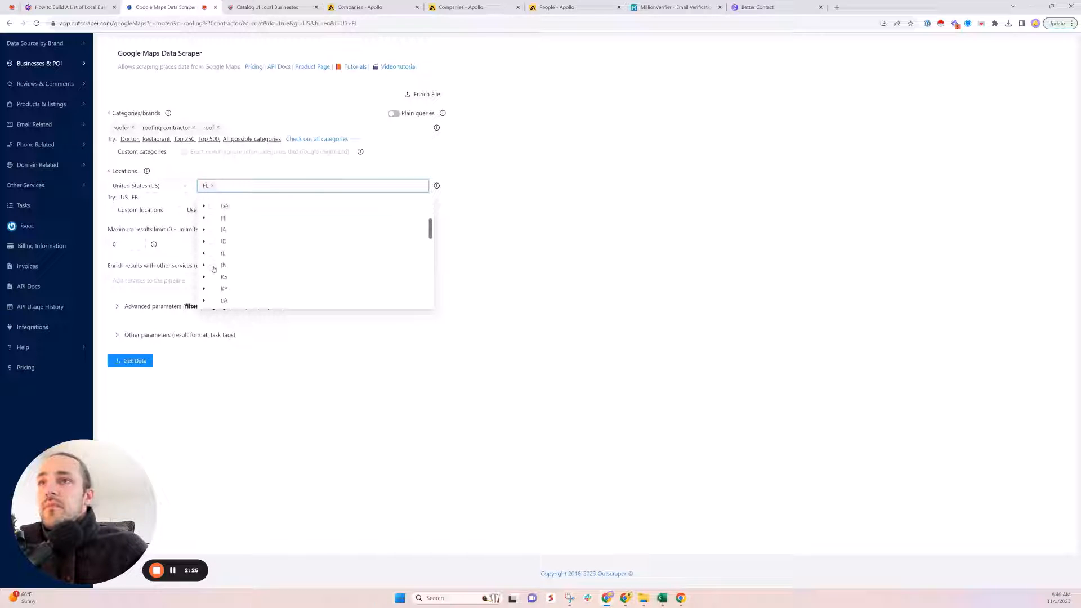
click(212, 205)
scroll(214, 237, down, 6)
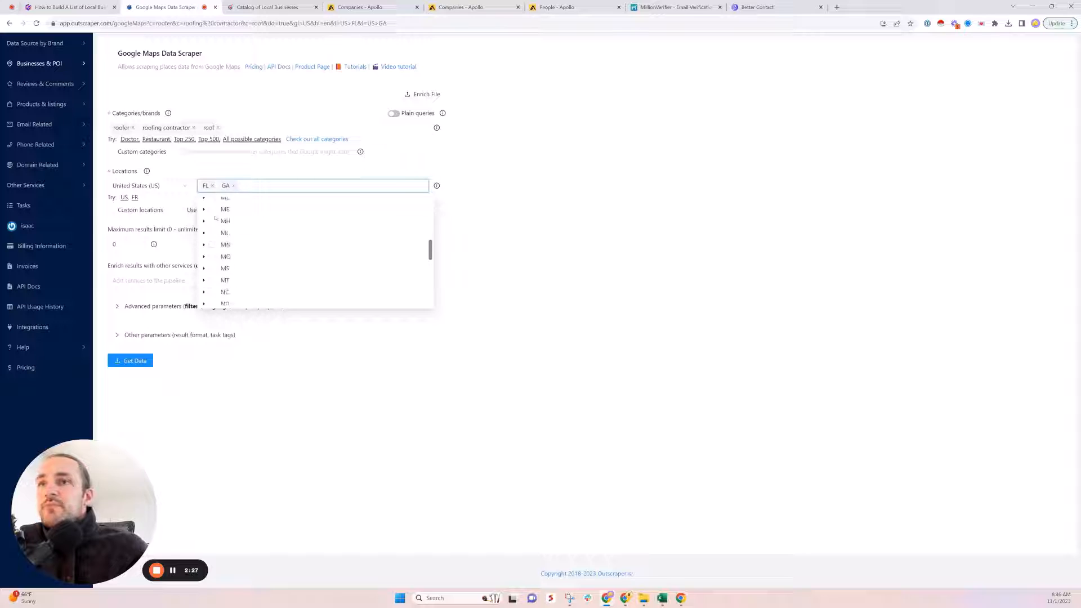
click(214, 276)
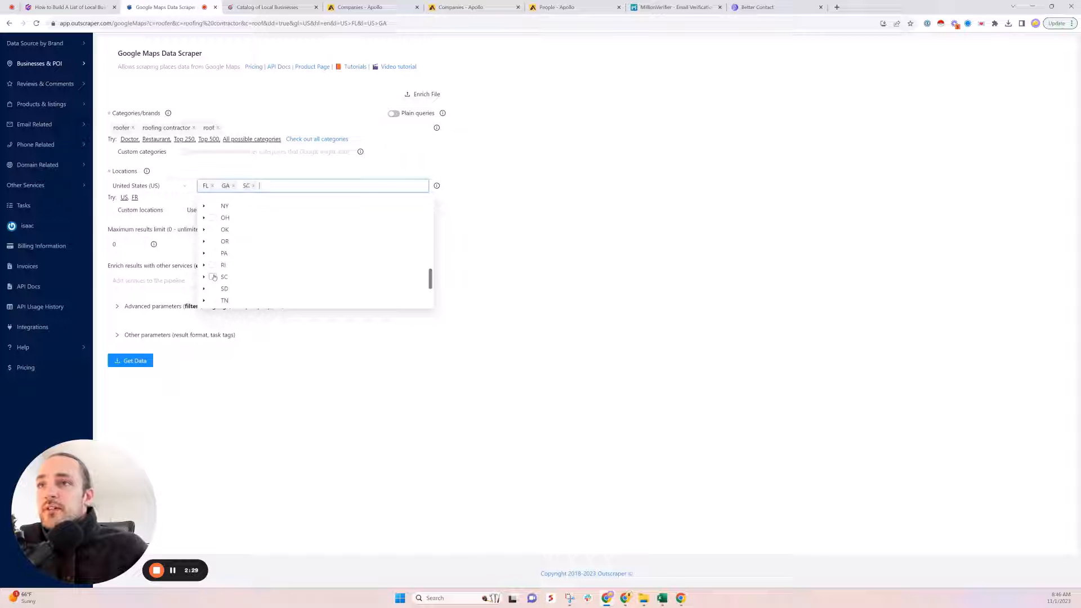
scroll(214, 275, up, 2)
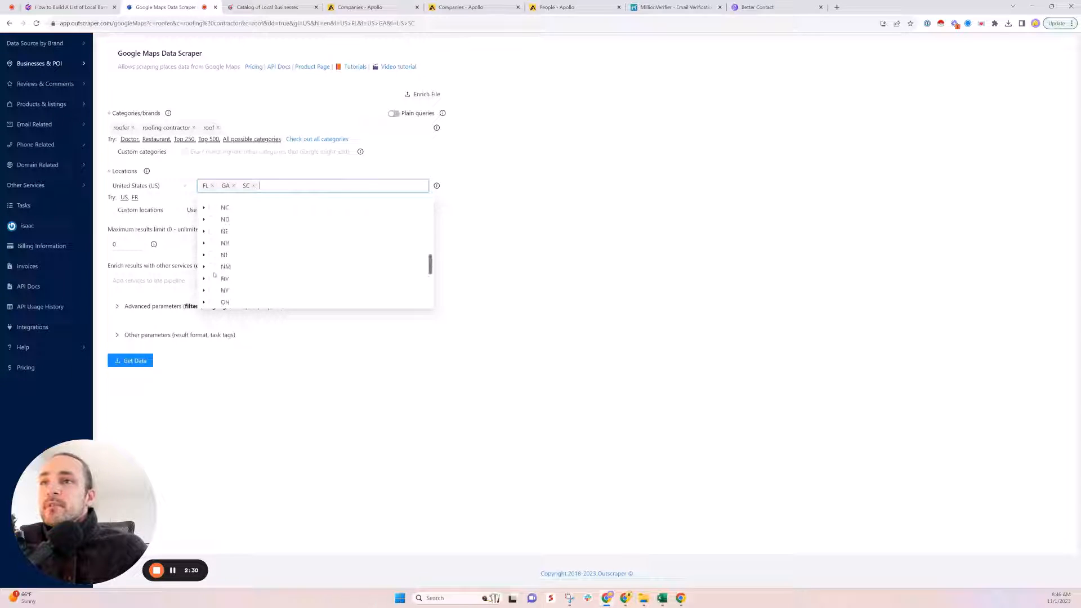
click(212, 208)
scroll(214, 214, up, 2)
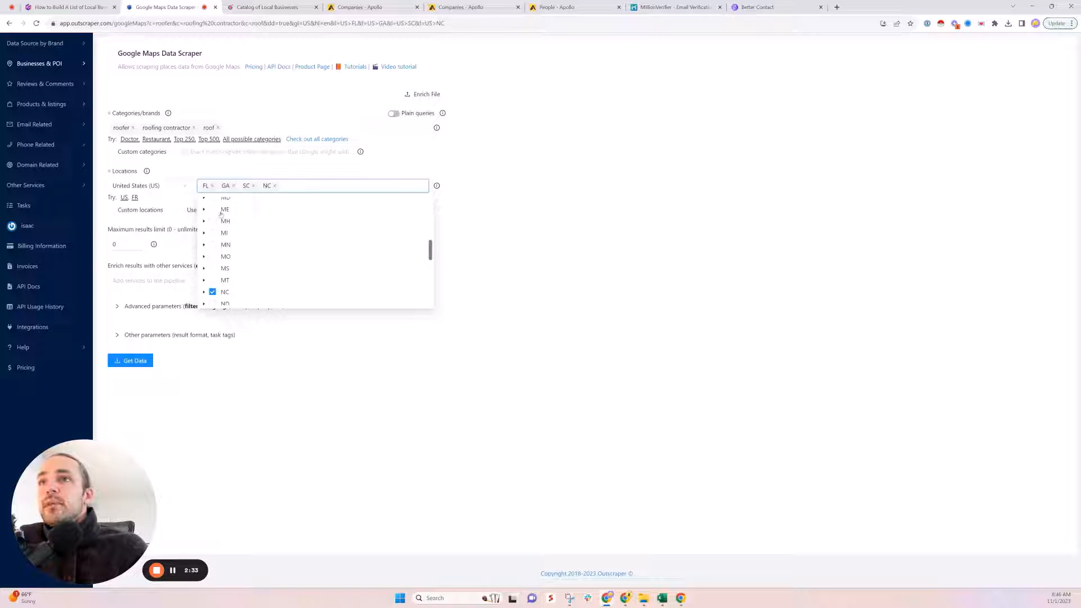
click(552, 251)
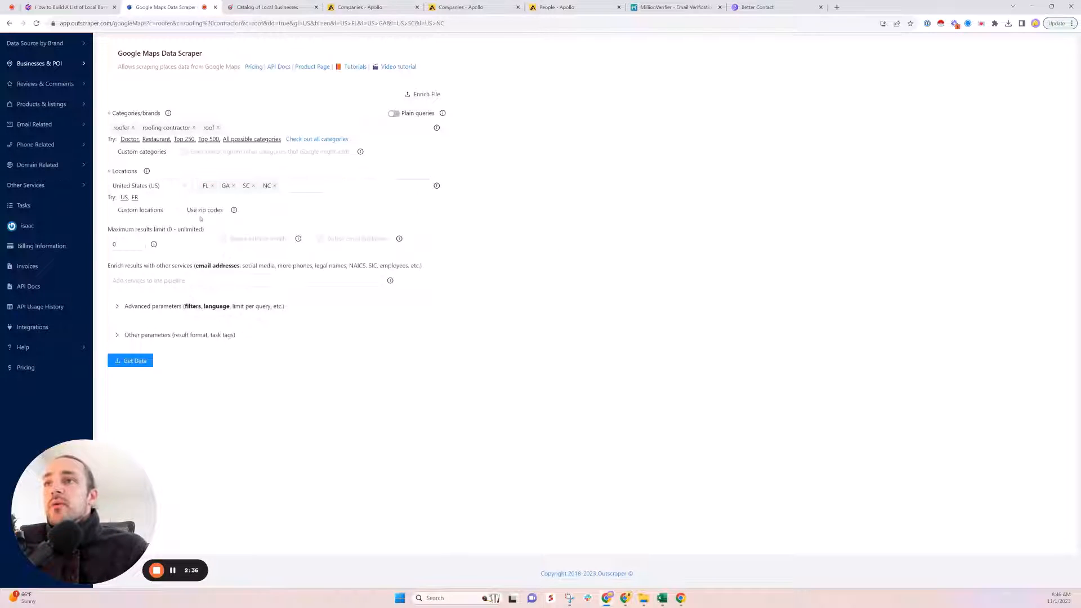
Check the explanation of the maximum results limit and set the category to Roofing Contractor in the Targetron local business catalog
click(136, 244)
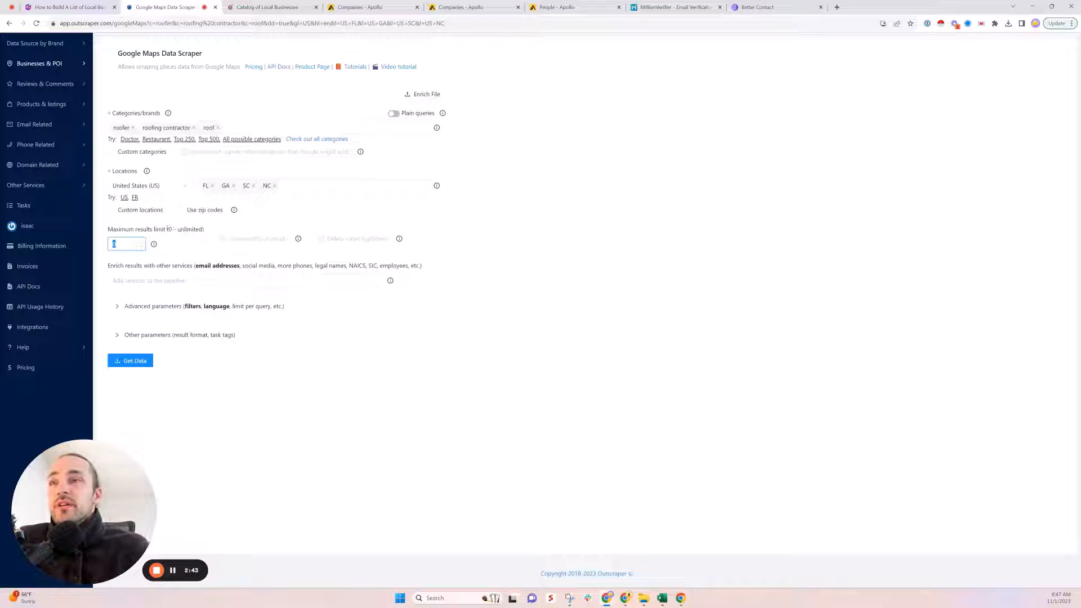
mouse_move(154, 244)
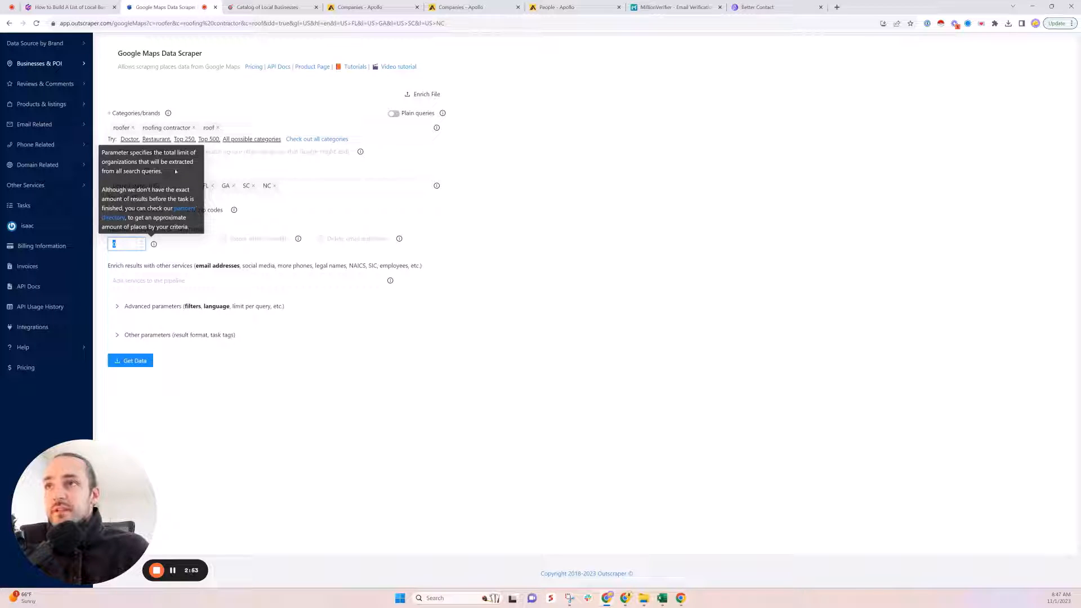
click(261, 8)
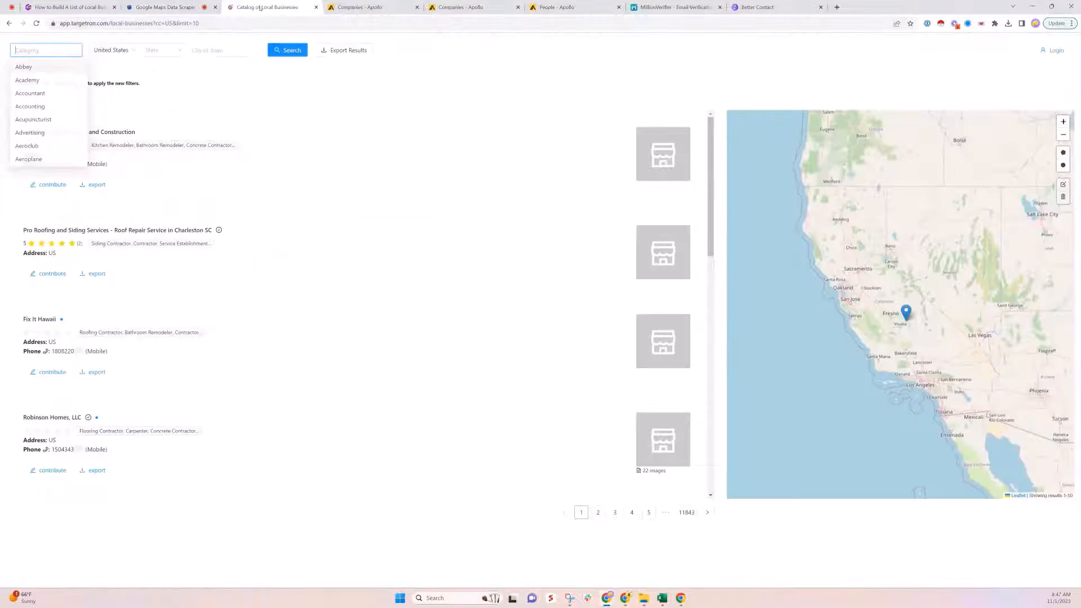
click(45, 51)
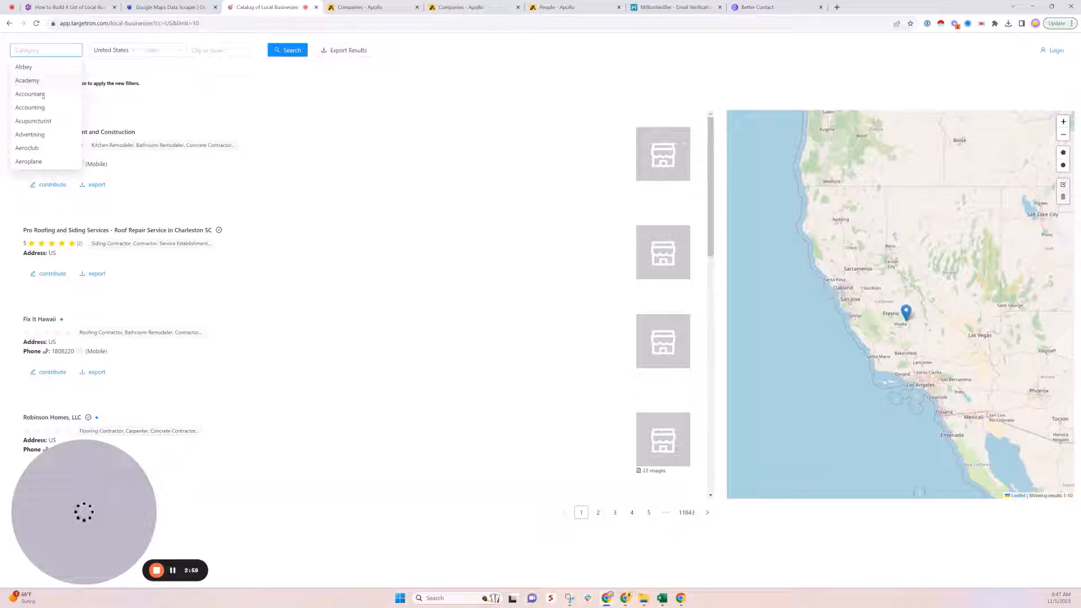
click(84, 70)
click(52, 48)
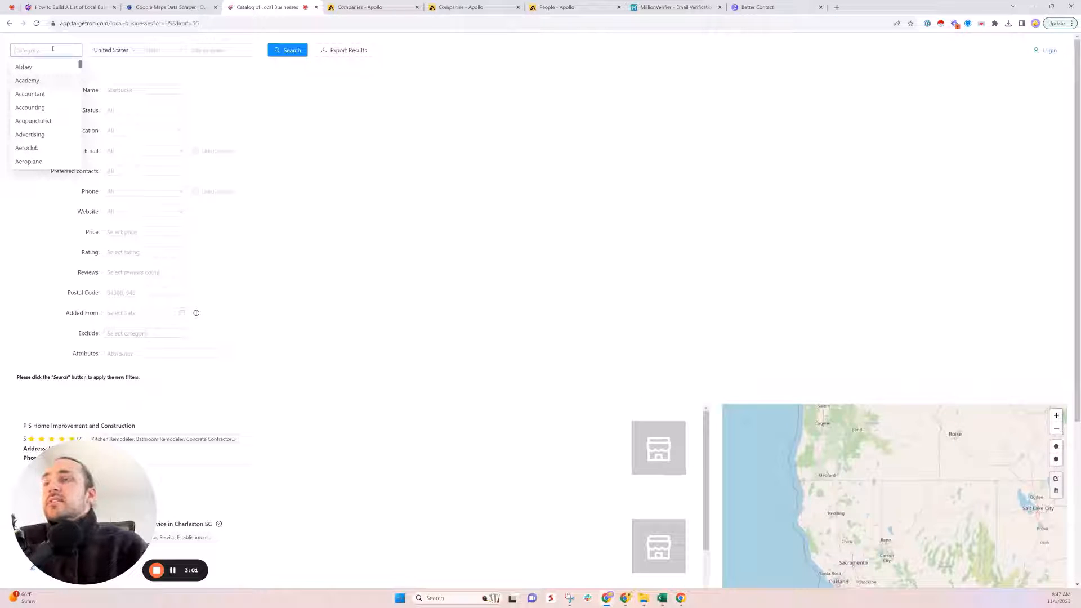
text(roof)
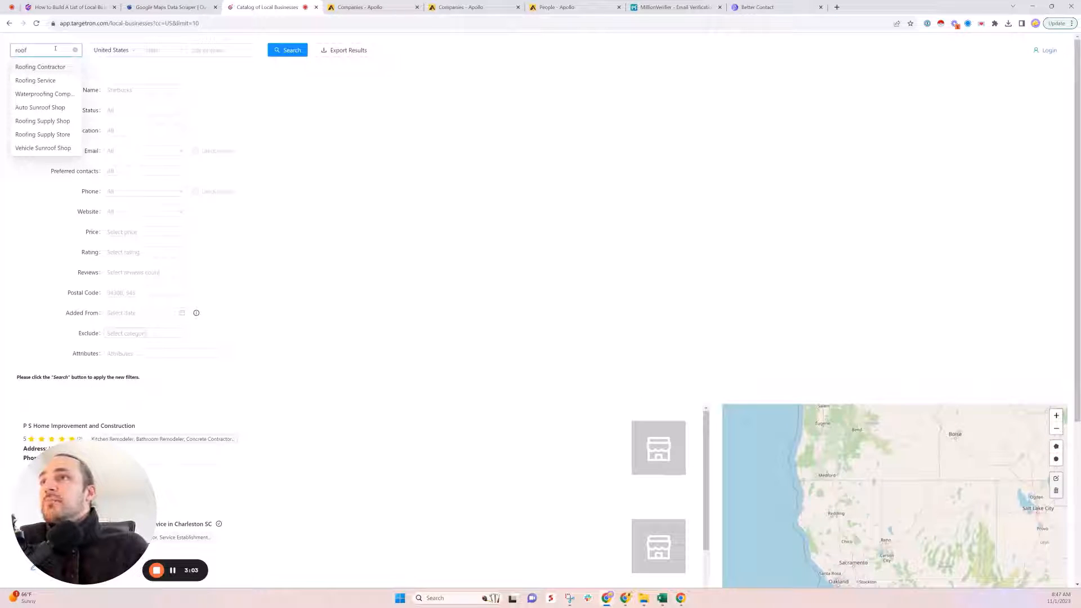
click(55, 68)
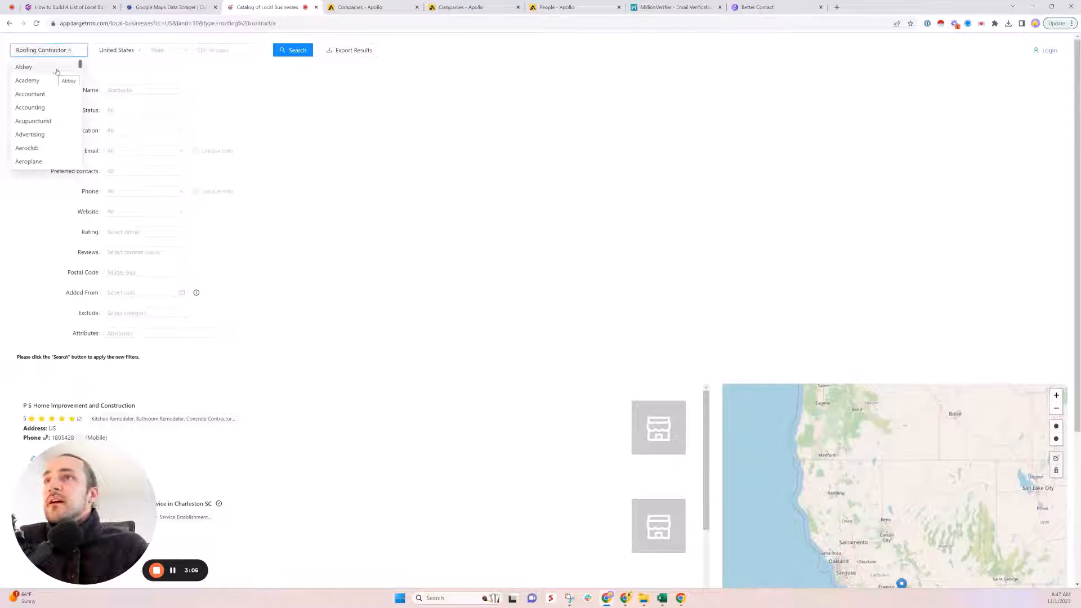
Run the Roofing Contractor search for the United States and check the estimated number of results
click(297, 50)
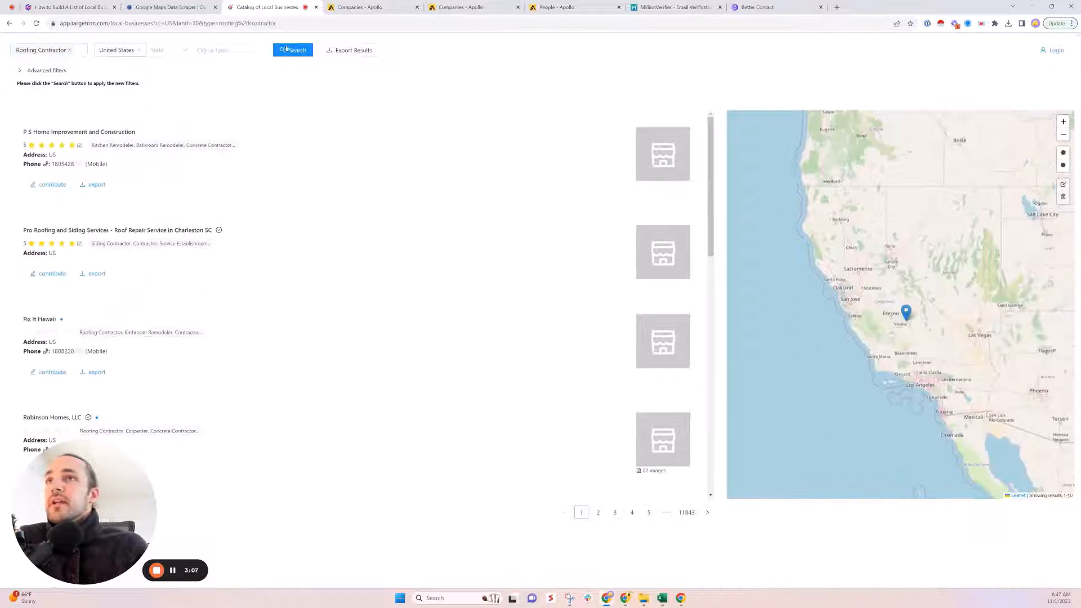
click(297, 51)
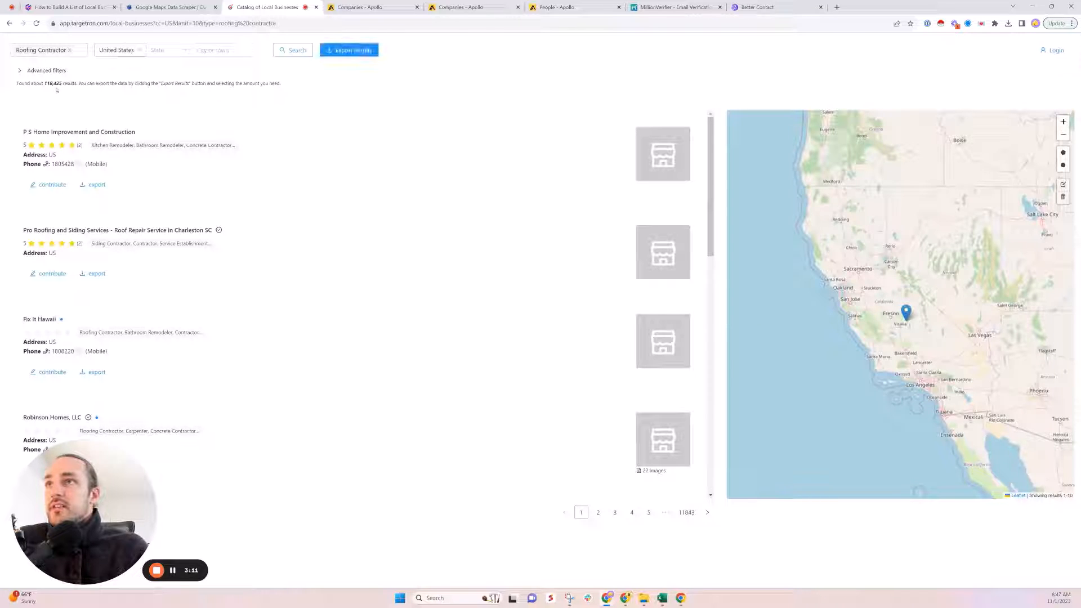
double_click(47, 83)
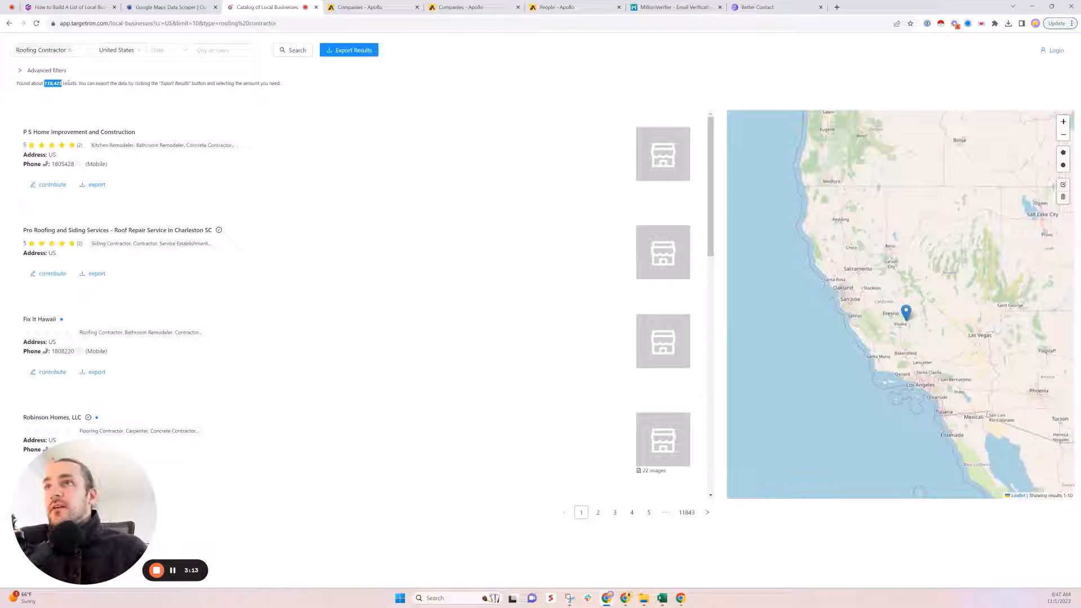
drag(63, 83, 118, 81)
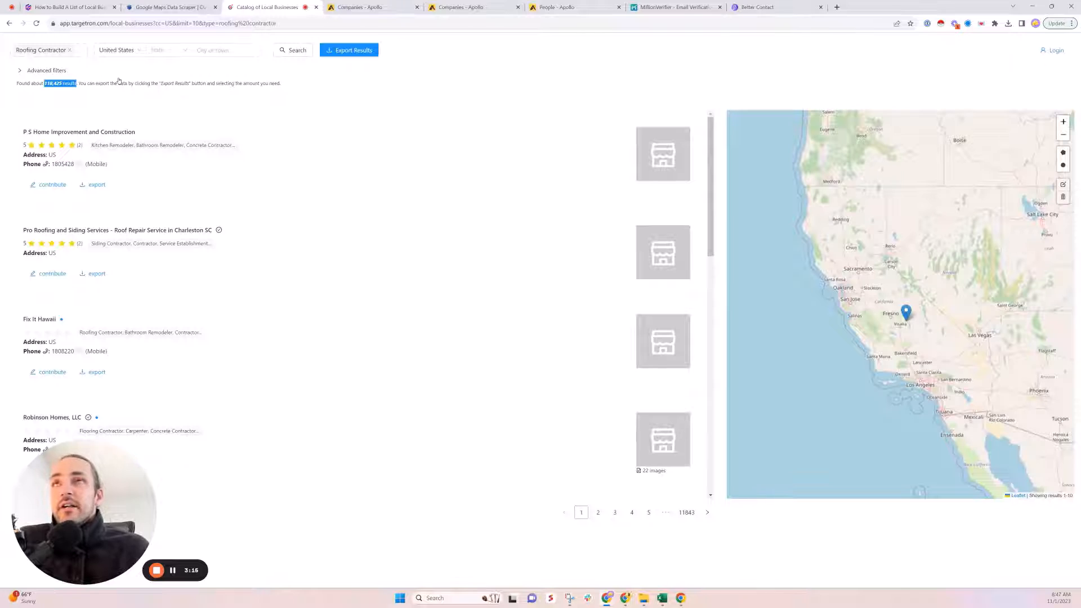
Return to the Outscraper Google Maps Data Scraper and set the maximum results limit to 15000
click(168, 7)
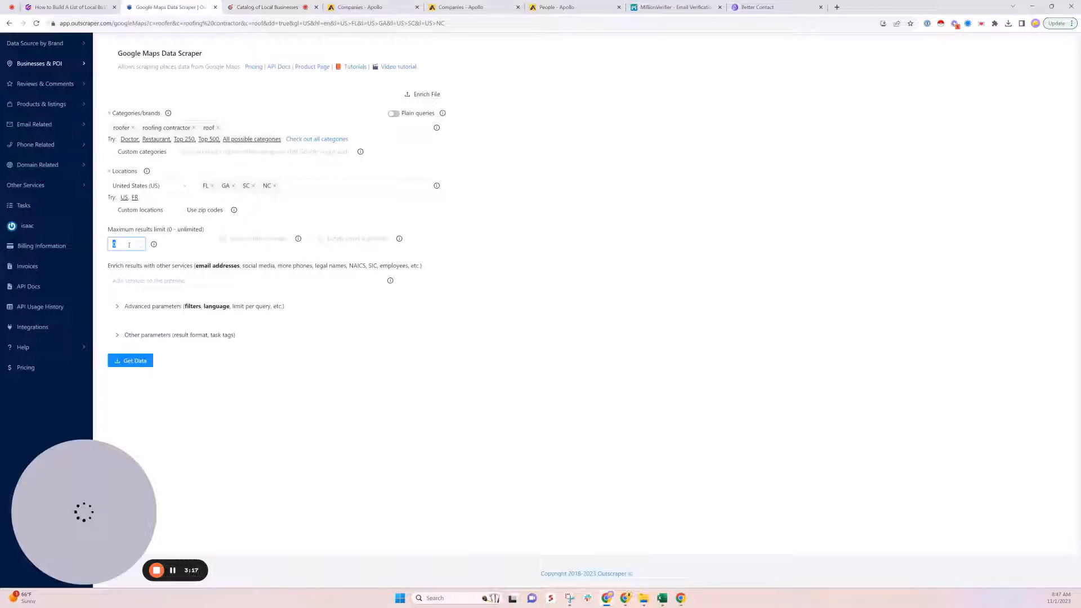
double_click(129, 245)
text(15000)
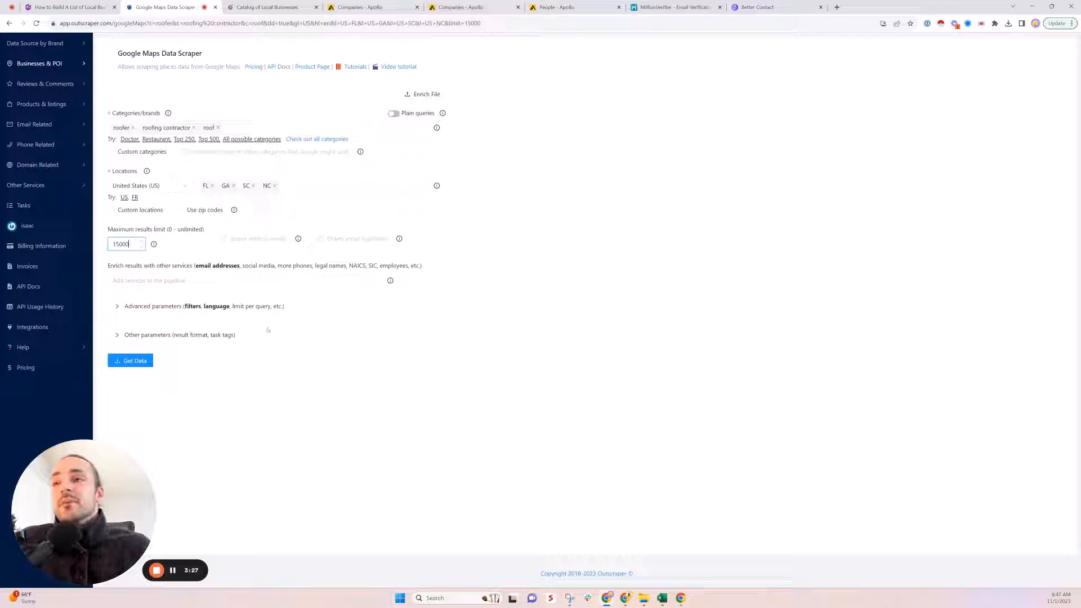
Request the data to review the task's time and cost estimate, and close the confirmation without starting the task
click(145, 360)
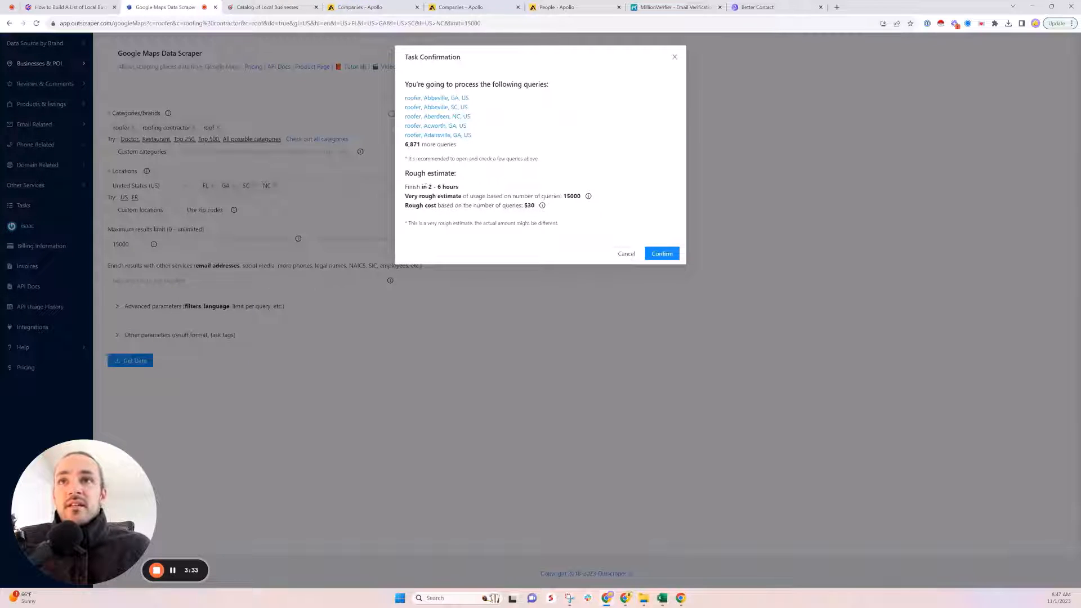
drag(424, 186, 468, 193)
click(675, 57)
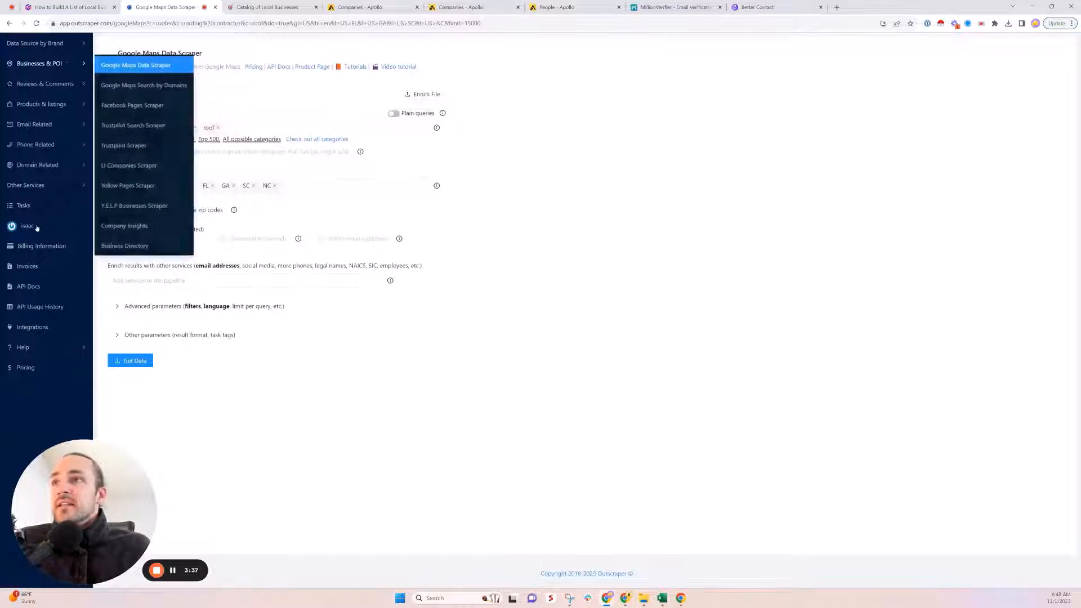
View the completed Outscraper tasks, switch to Apollo's company search and open the bulk CSV import page
click(25, 206)
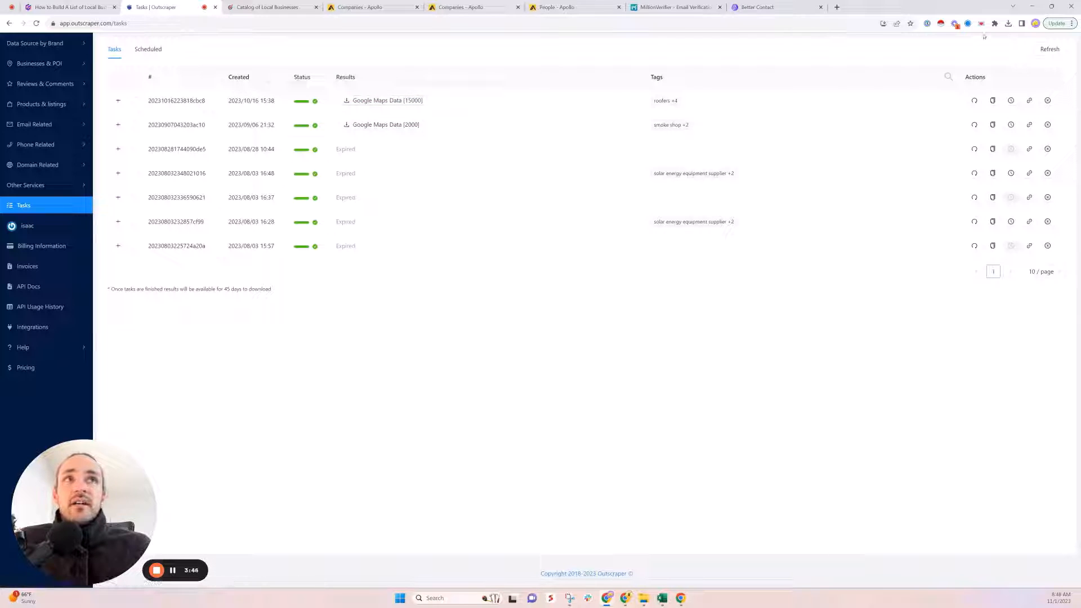
click(360, 8)
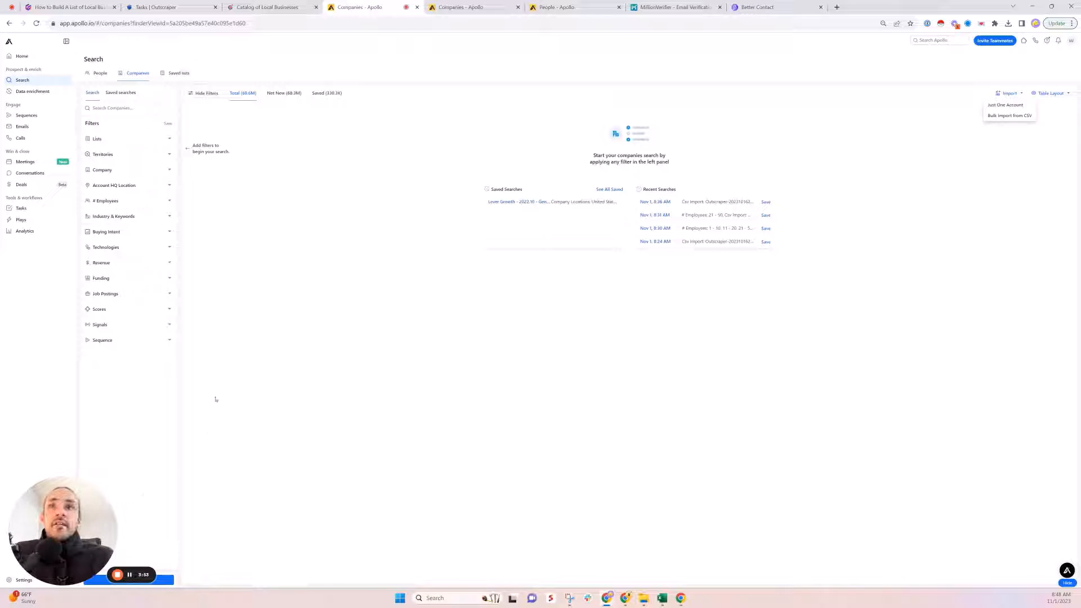
click(1022, 91)
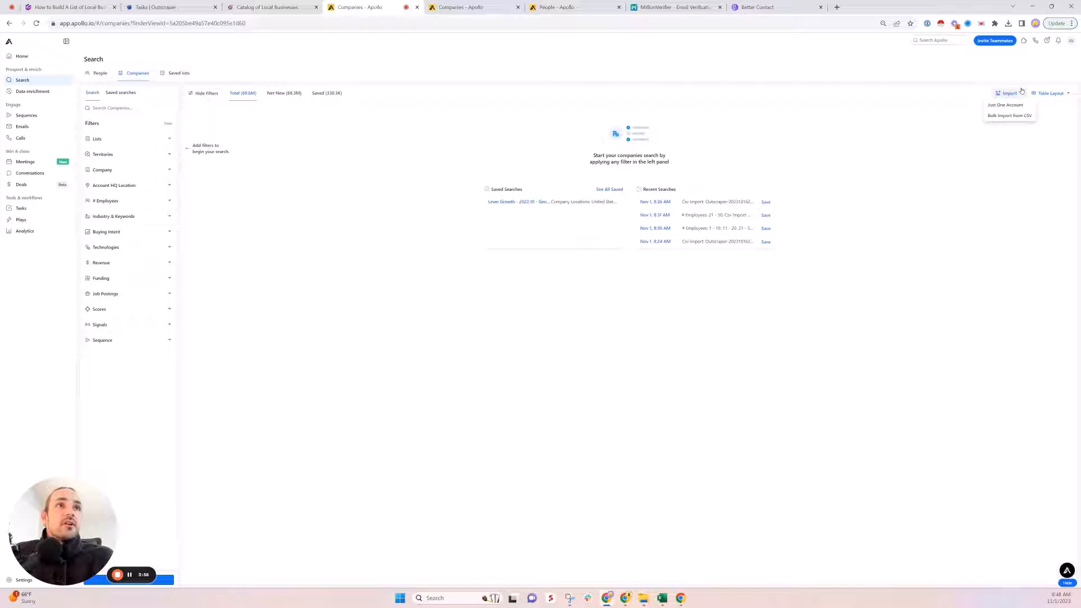
click(1030, 116)
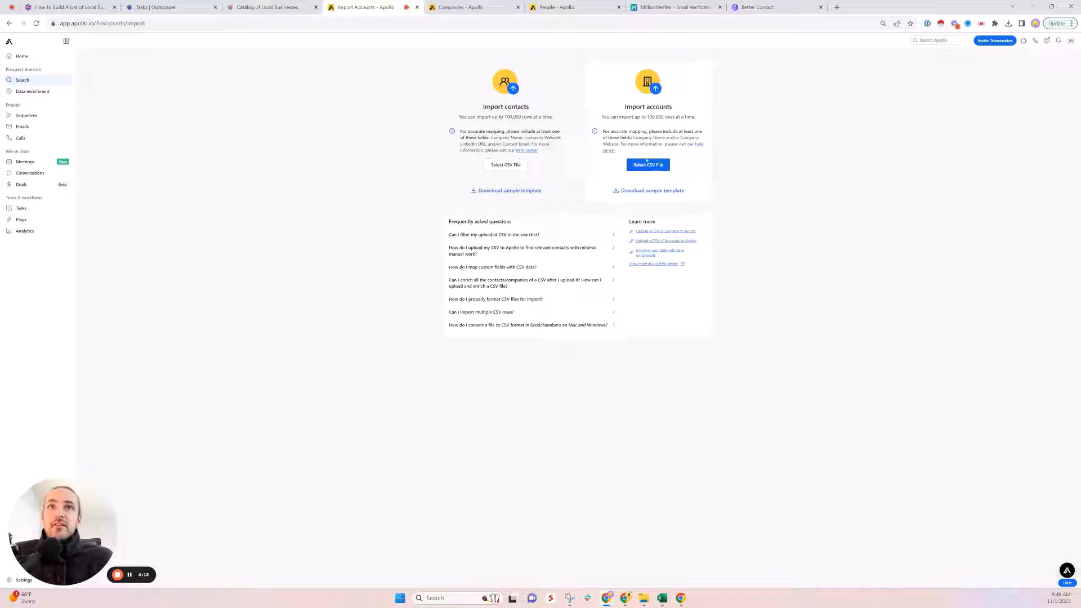
Select all companies from the imported account CSVs and view the Add to lists dialog, closing it without adding them
click(451, 7)
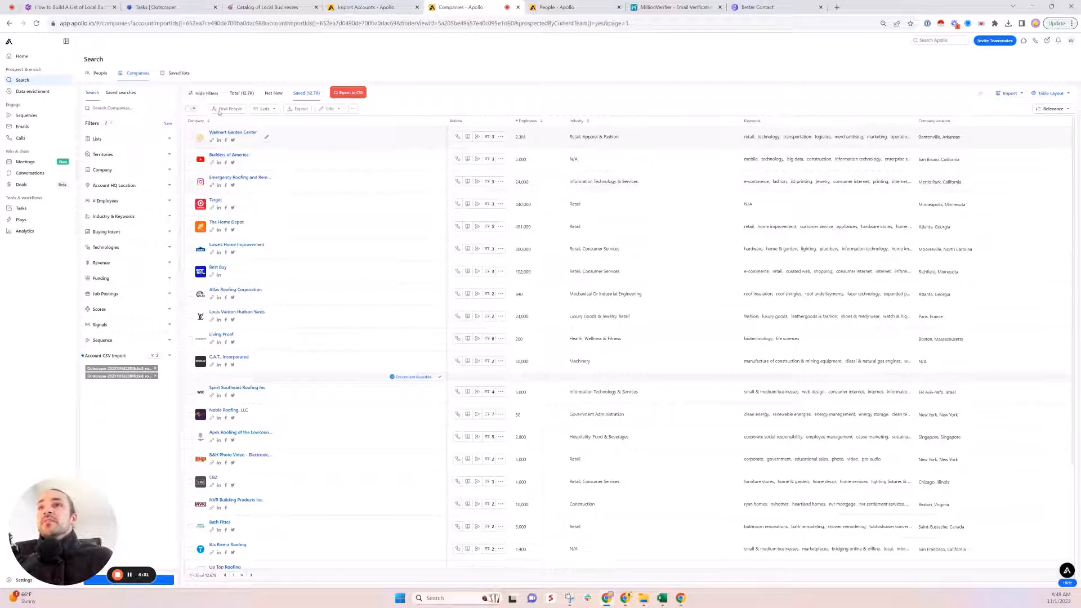
click(194, 109)
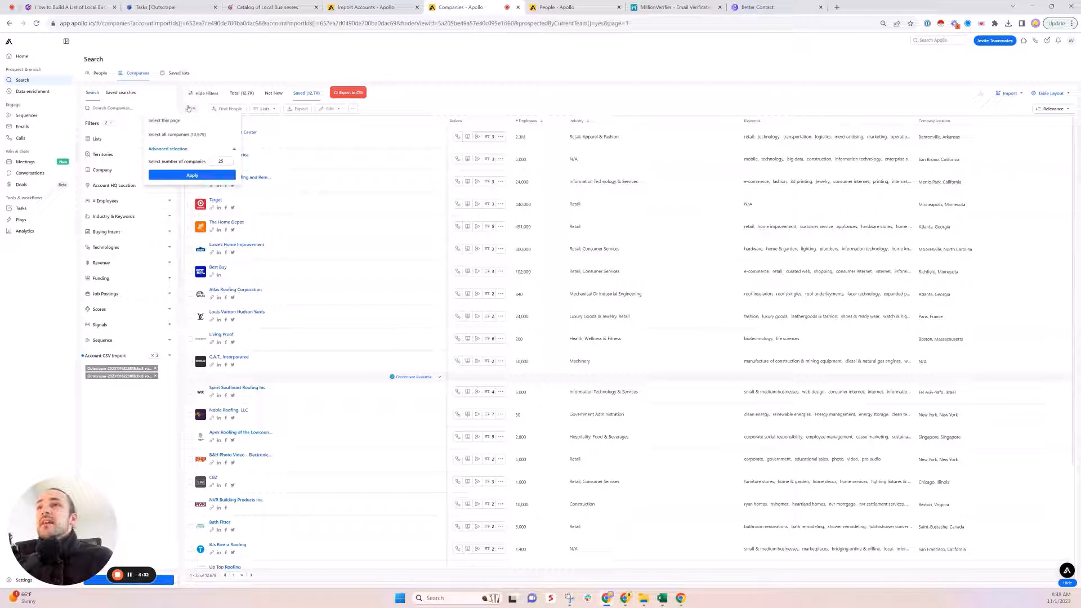
click(185, 137)
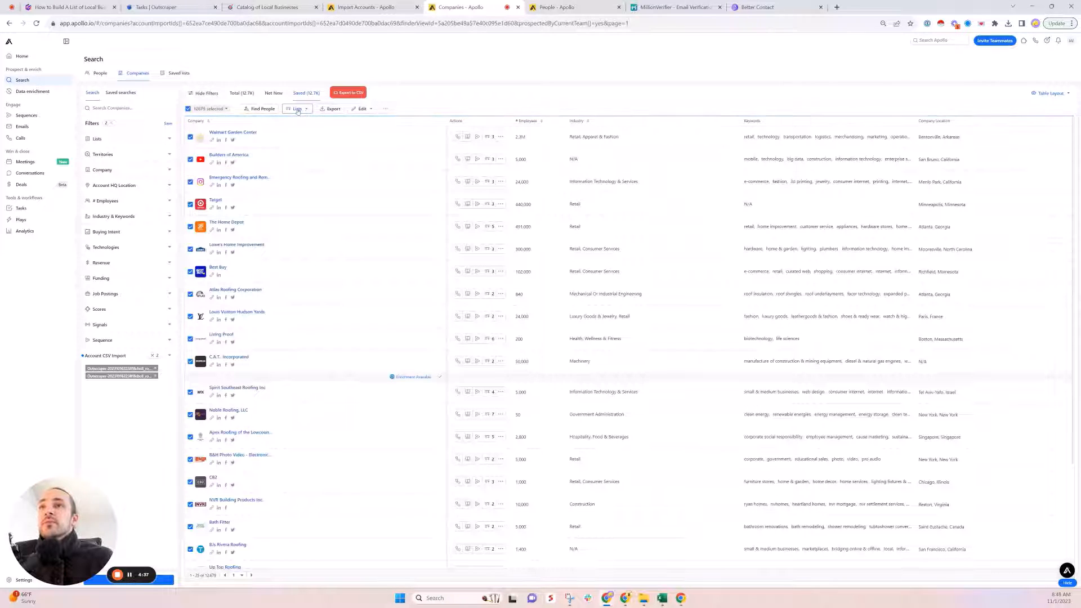
click(295, 109)
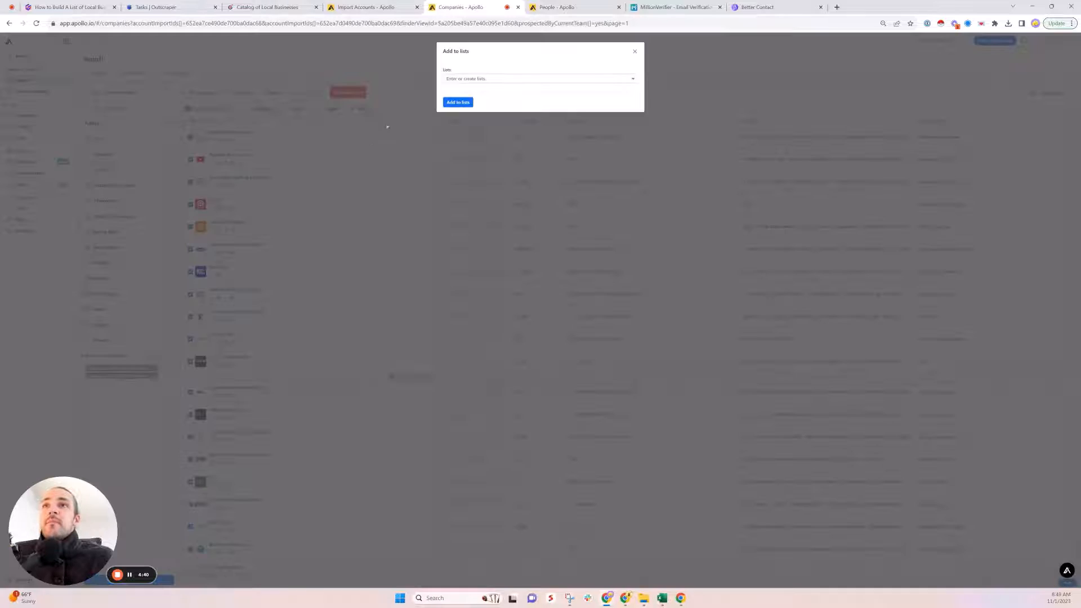
click(469, 79)
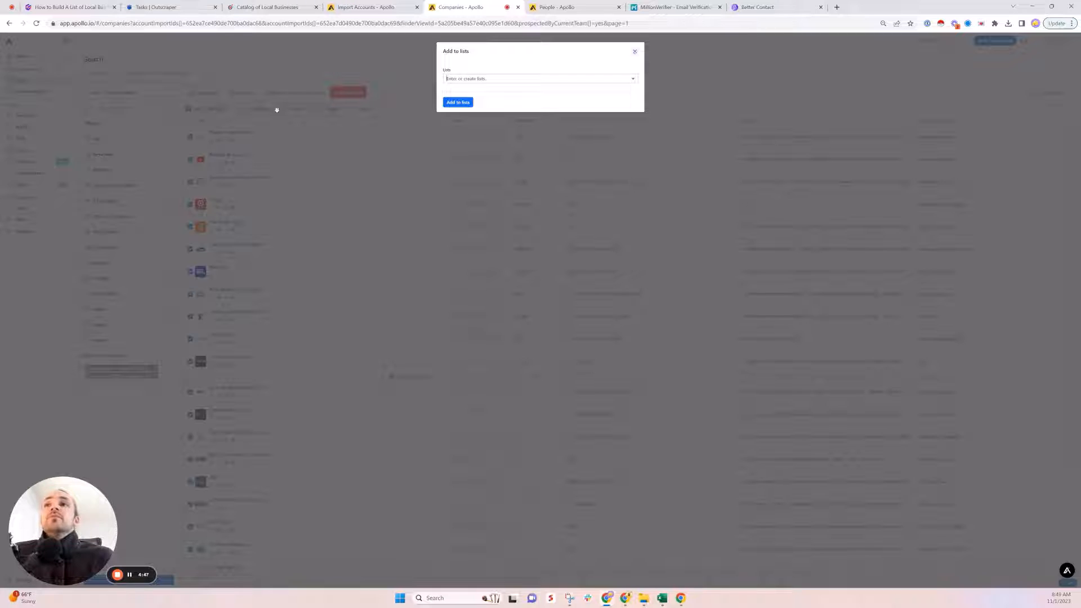
click(234, 137)
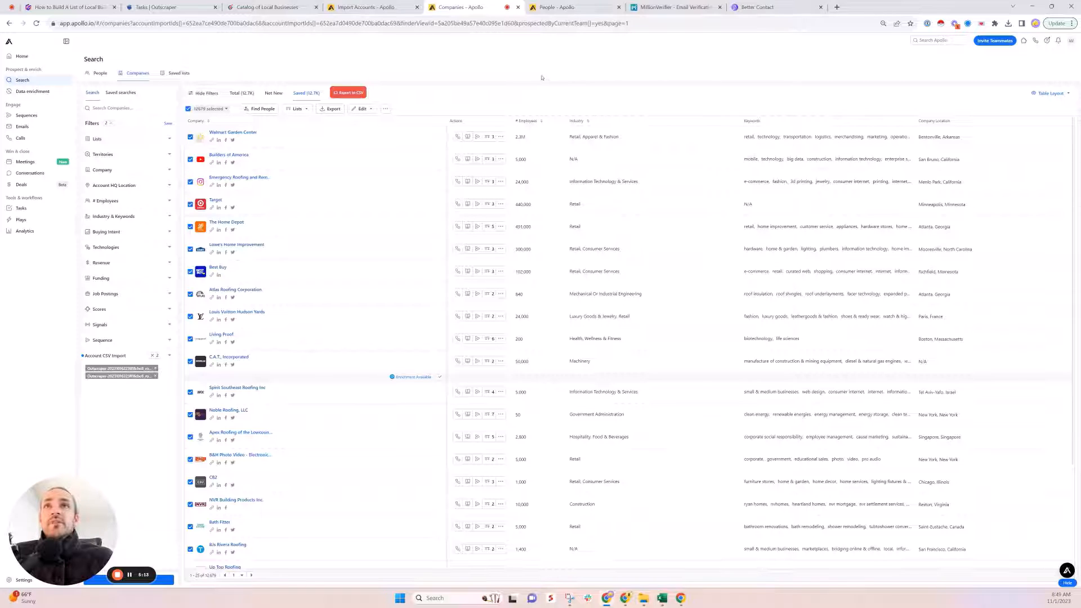
Go to the people search filtered by the local business list and set the contact location to United States
click(559, 11)
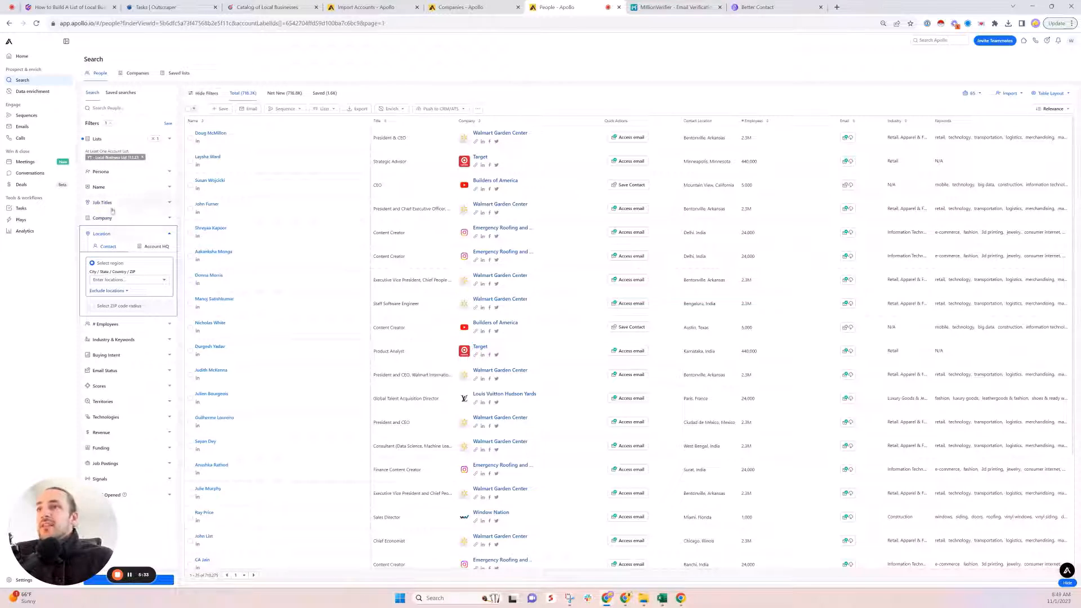
click(114, 279)
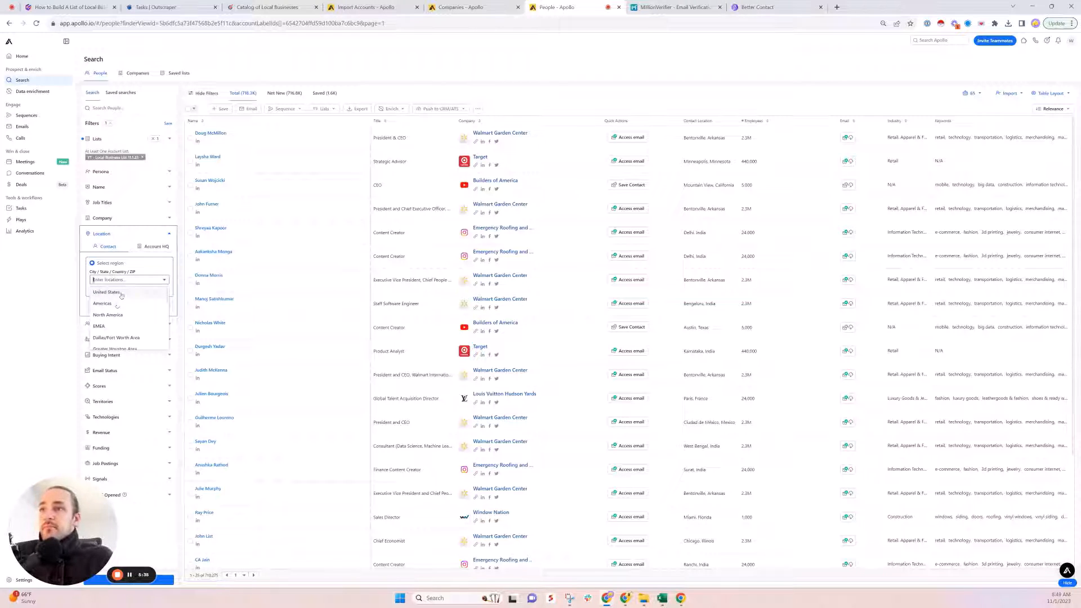
click(120, 292)
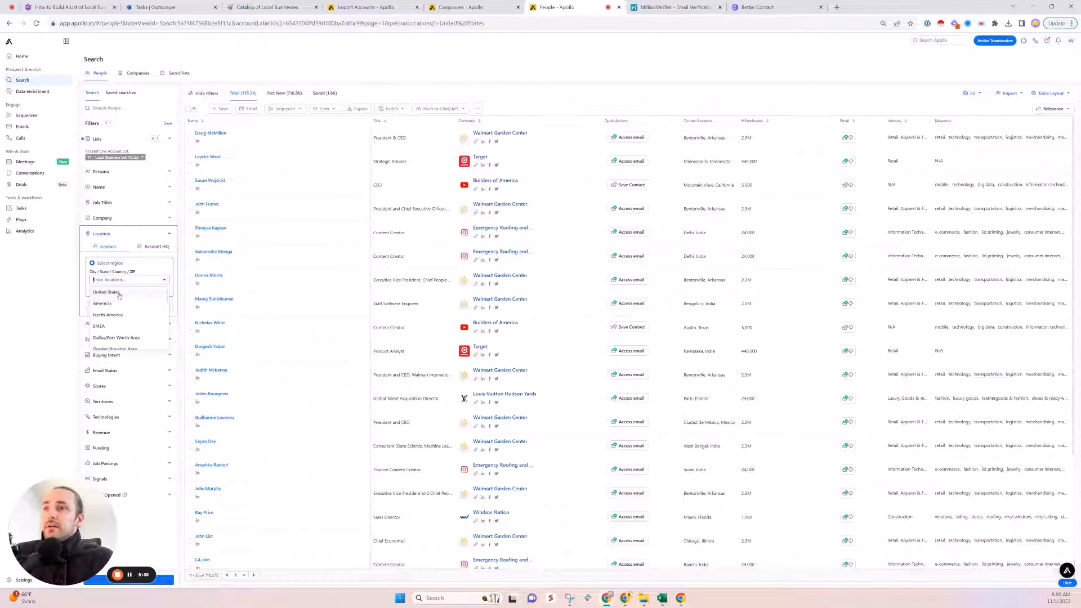
click(119, 293)
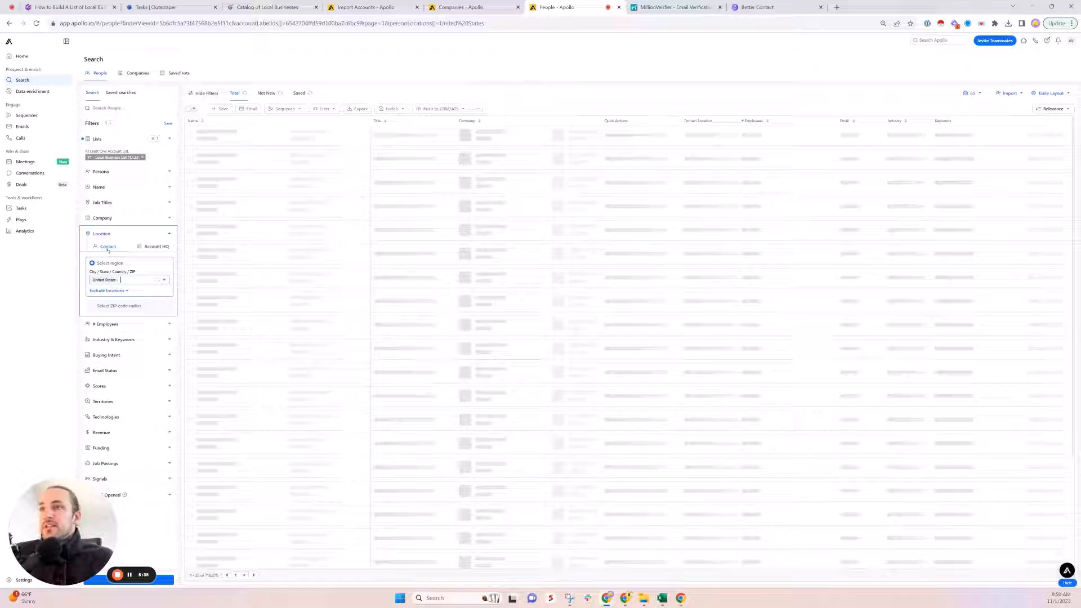
Set the Account HQ location filter to United States as well
click(157, 248)
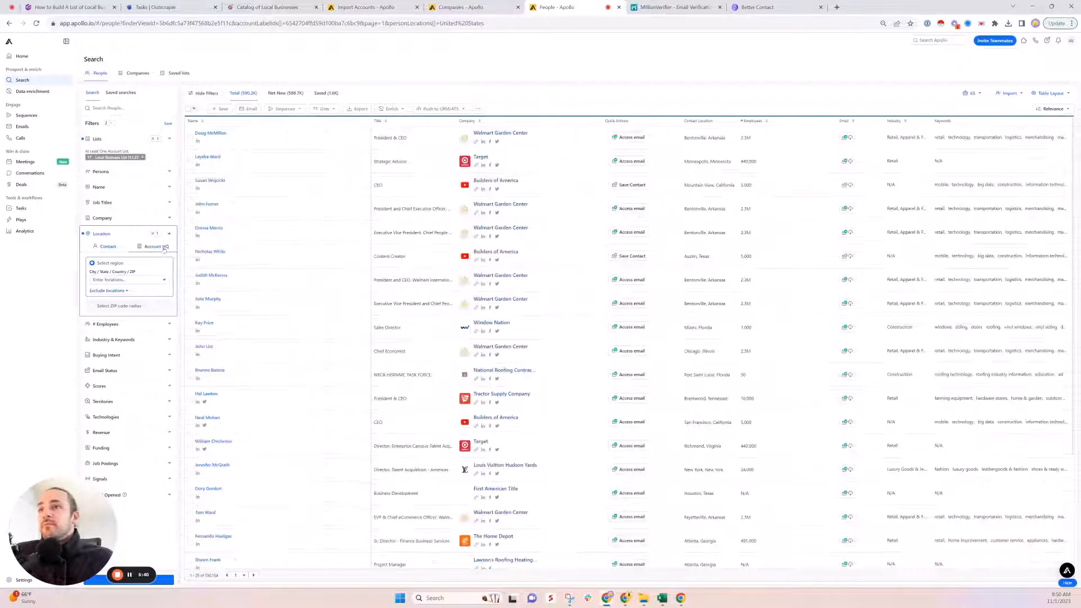
click(111, 280)
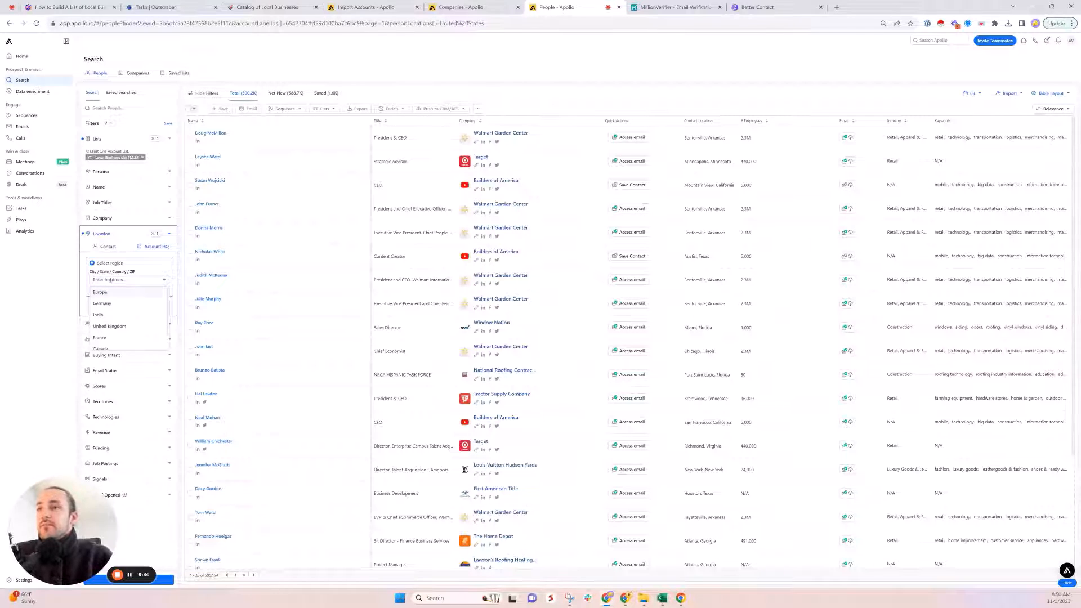
text(united)
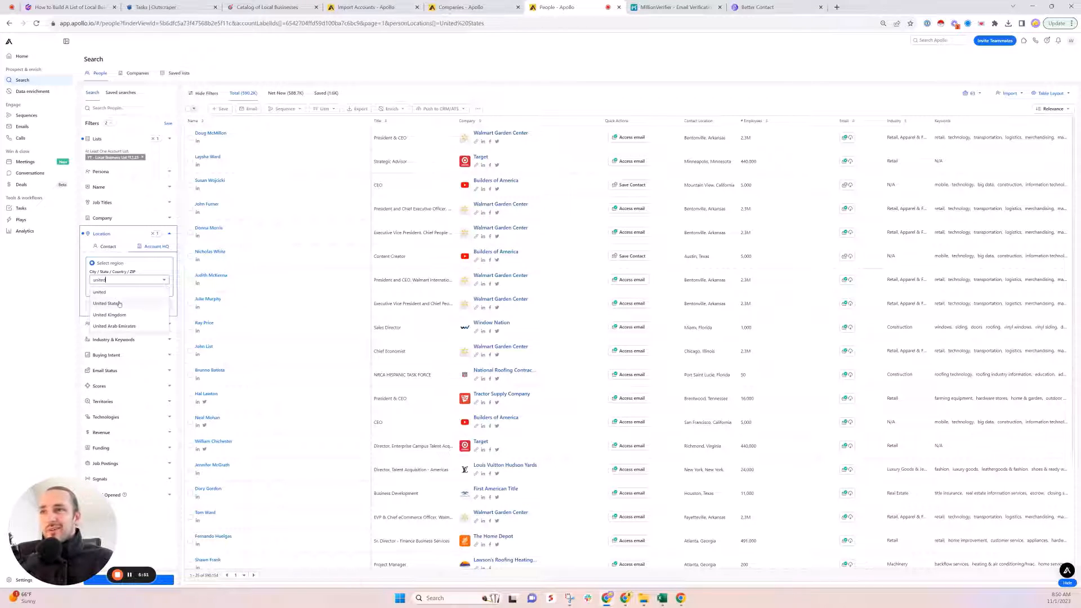
click(119, 304)
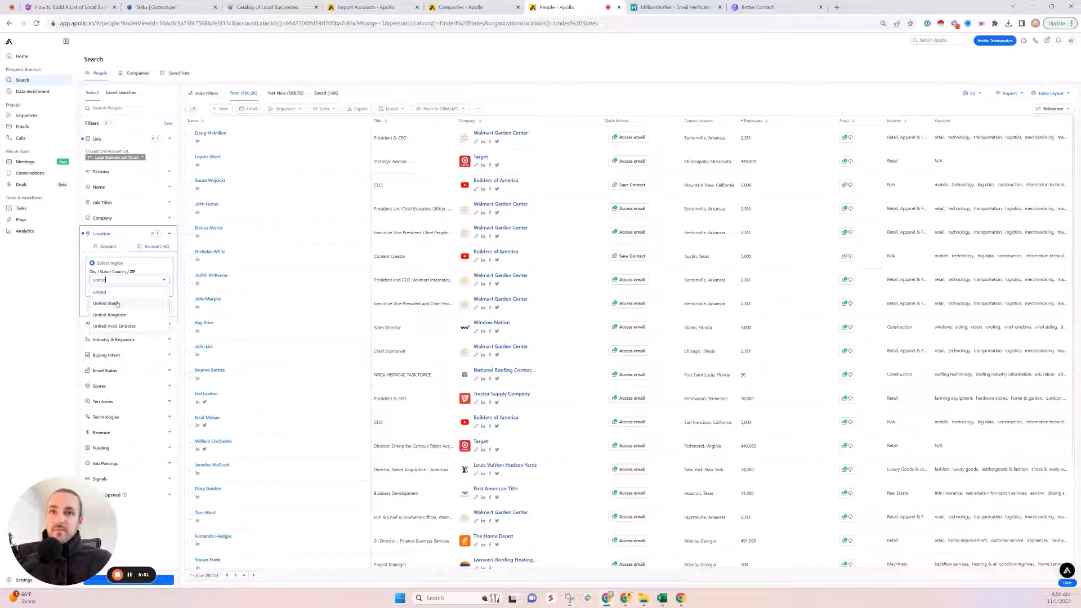
click(116, 304)
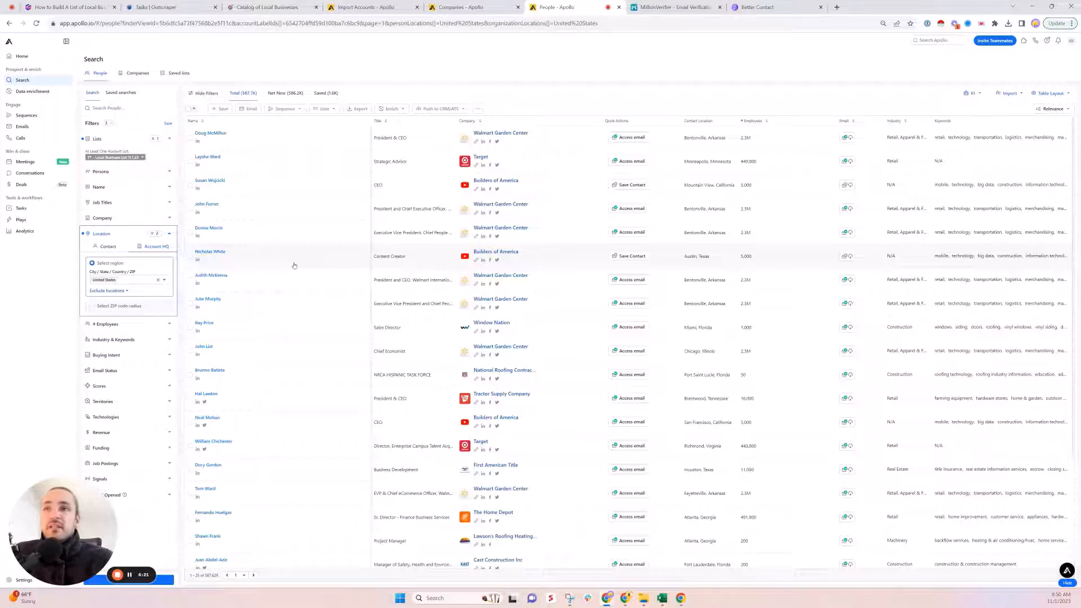
Filter the people by company size, including the 1-10, 11-20, 21-50 and 51-100 employee ranges
click(126, 325)
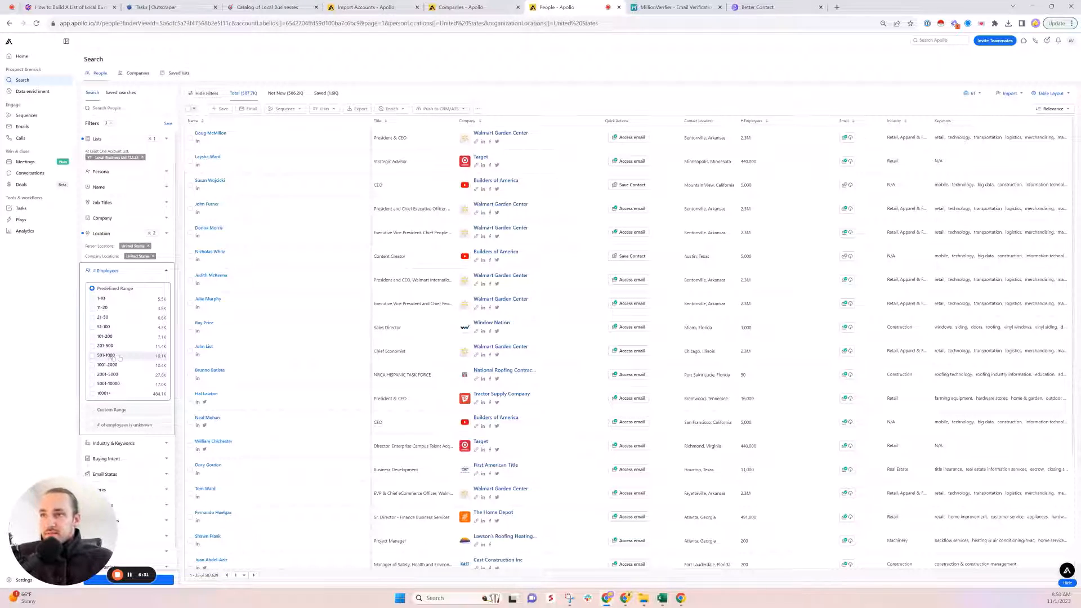
click(93, 298)
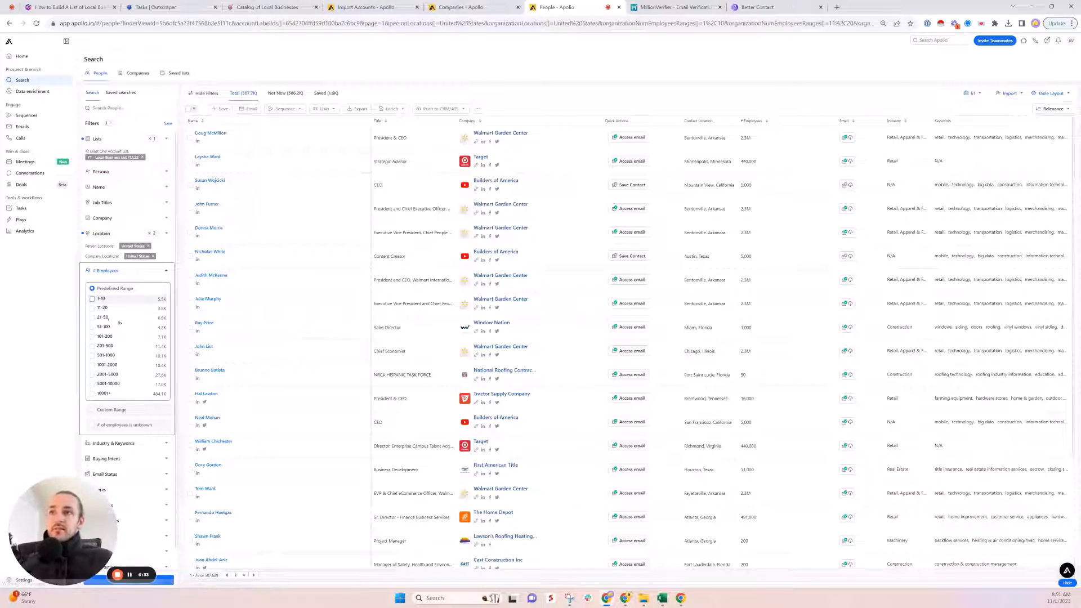
click(105, 317)
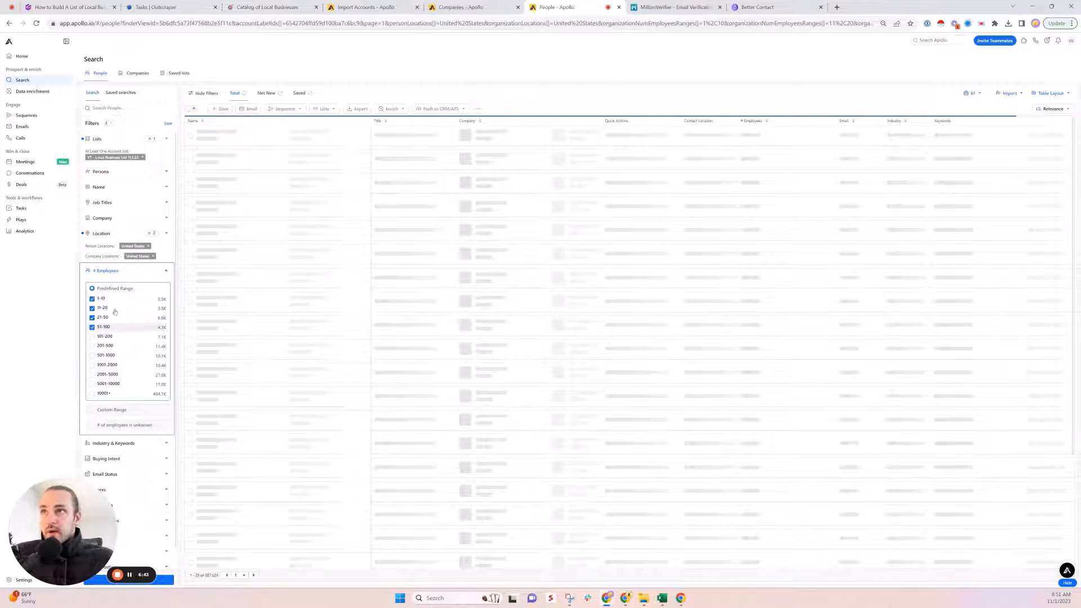
Examine the job title filter's management level options and the C-Suite roles under departments and job function
click(114, 207)
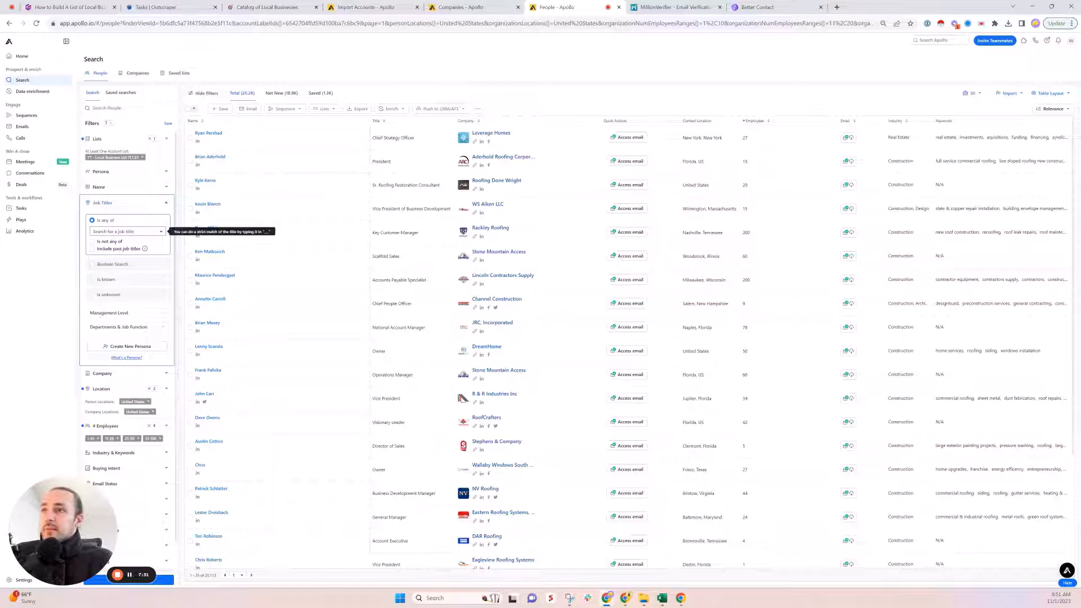
click(117, 314)
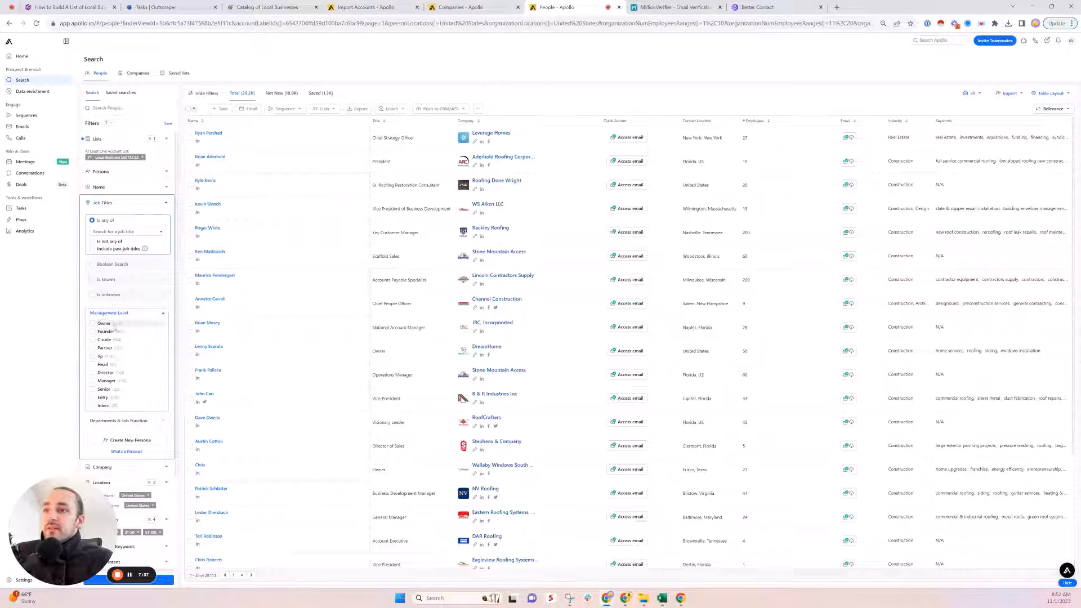
click(130, 315)
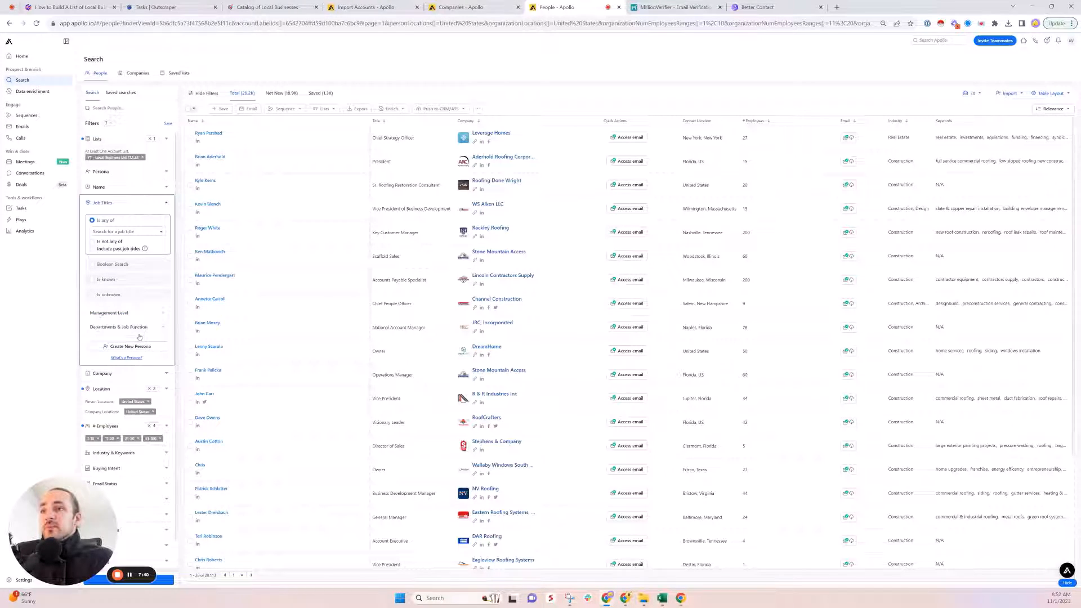
click(135, 329)
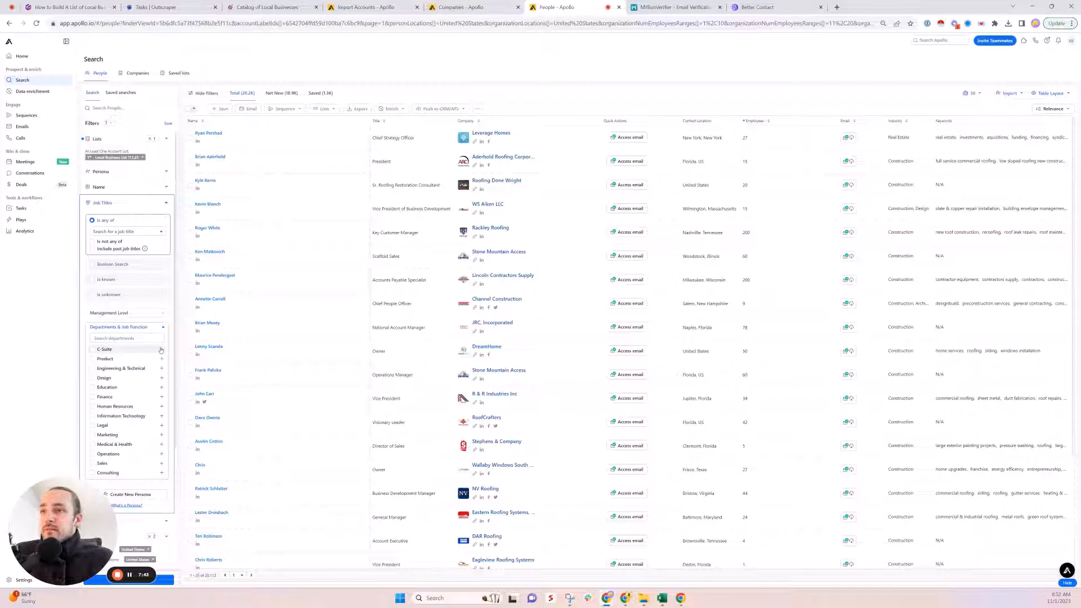
click(106, 350)
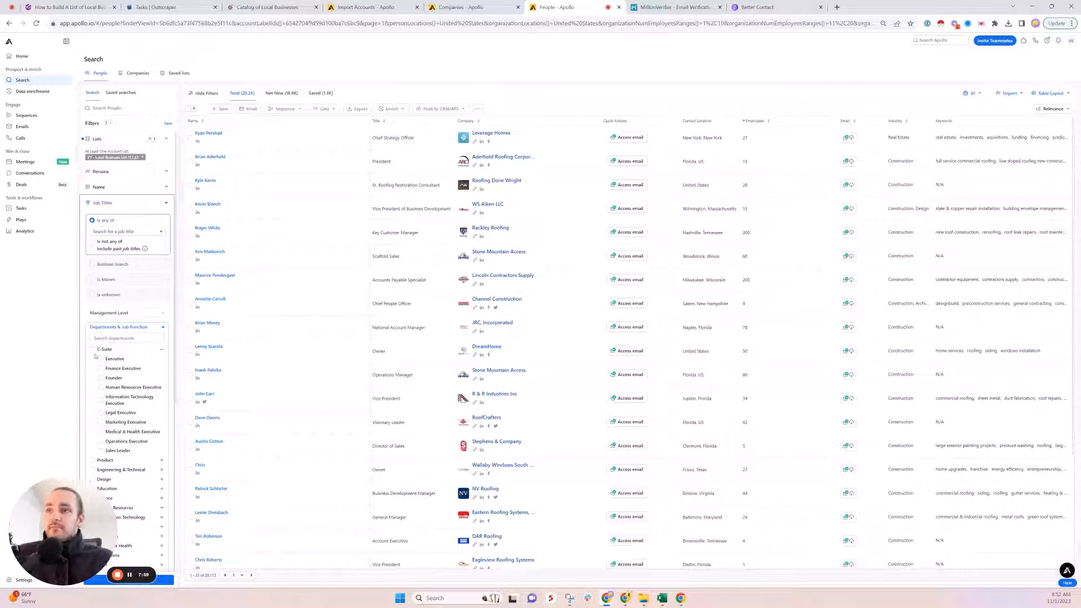
click(117, 349)
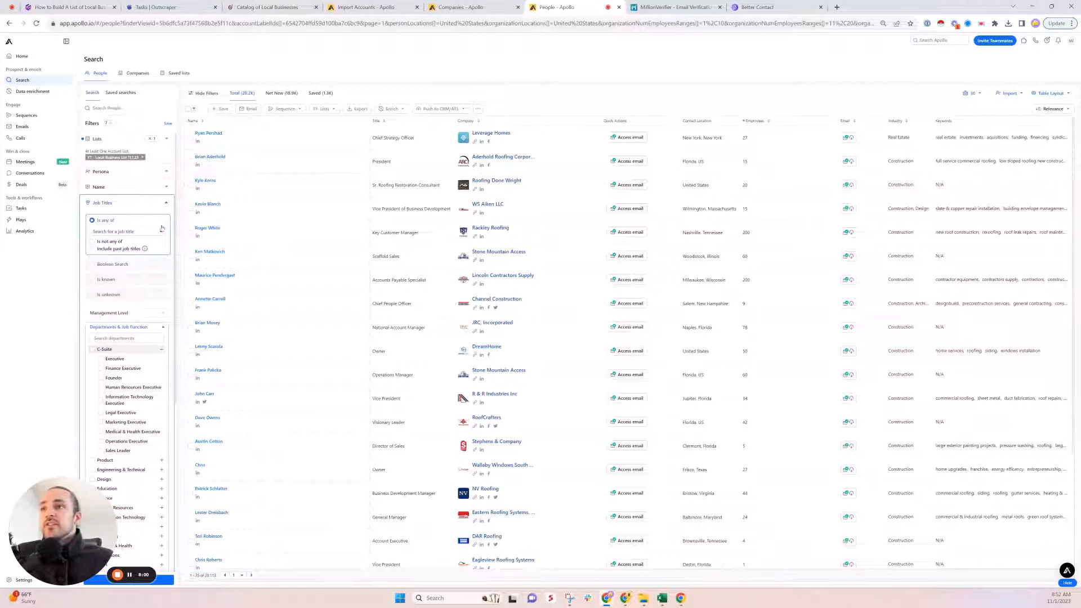
Filter the people by the job titles owner, CEO, Founder and Managing Partner
click(122, 232)
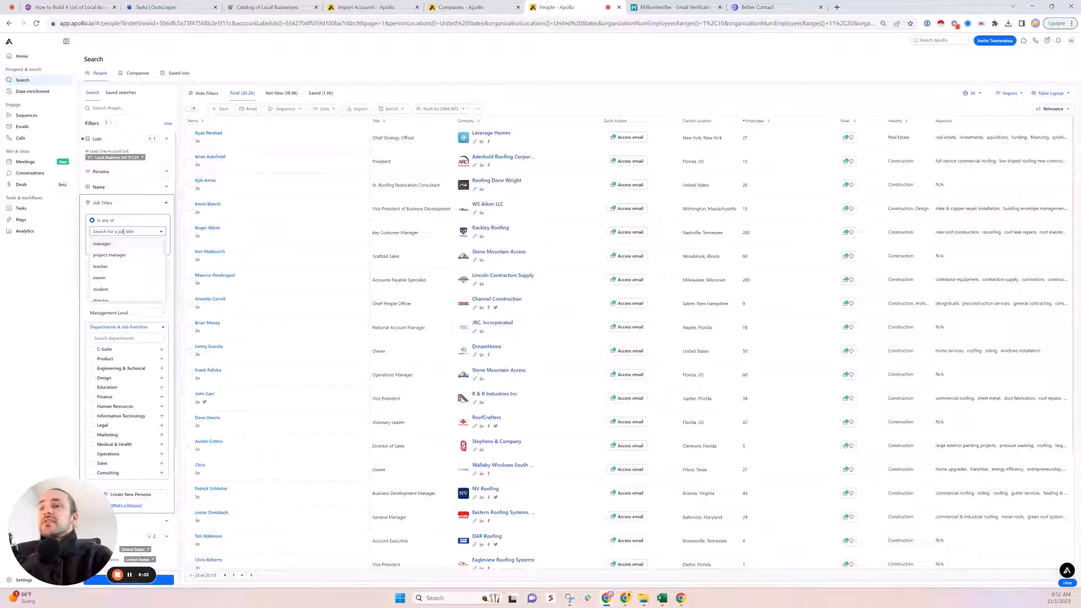
text(owner CEO)
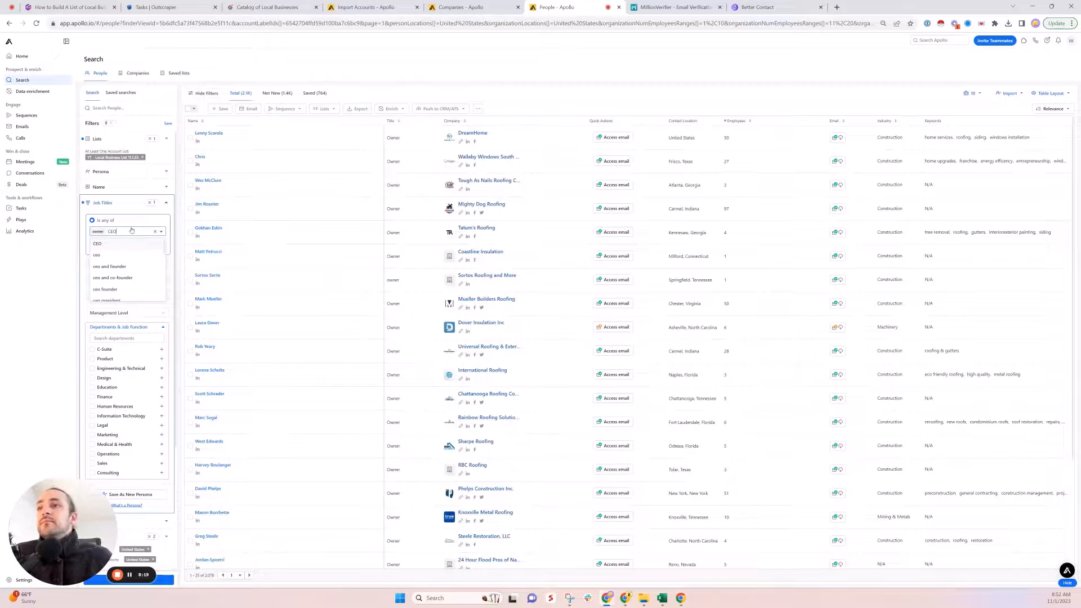
key(Return)
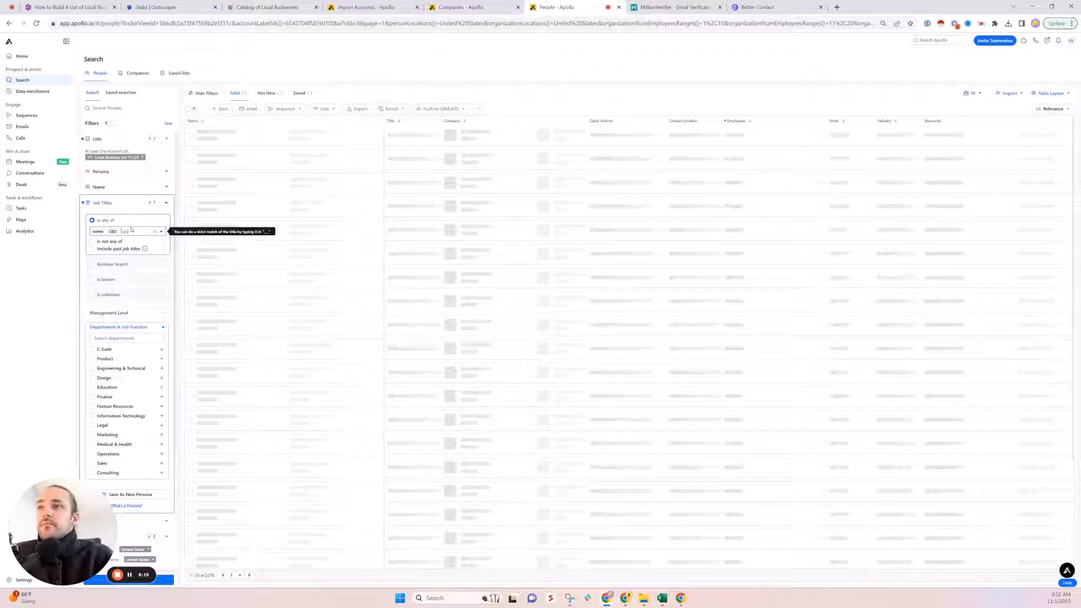
text(Founder)
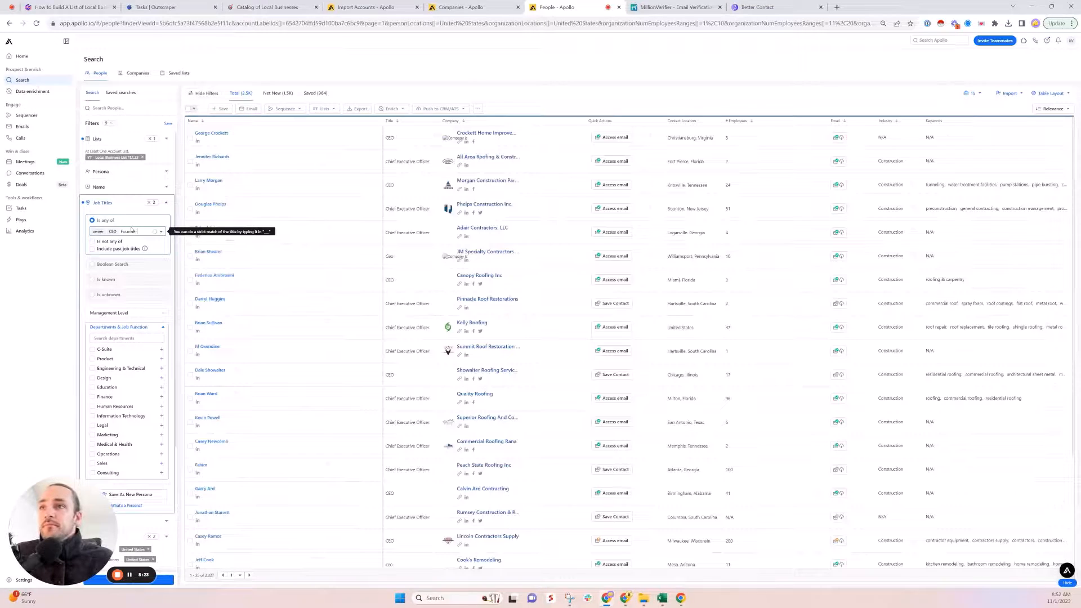
key(Return)
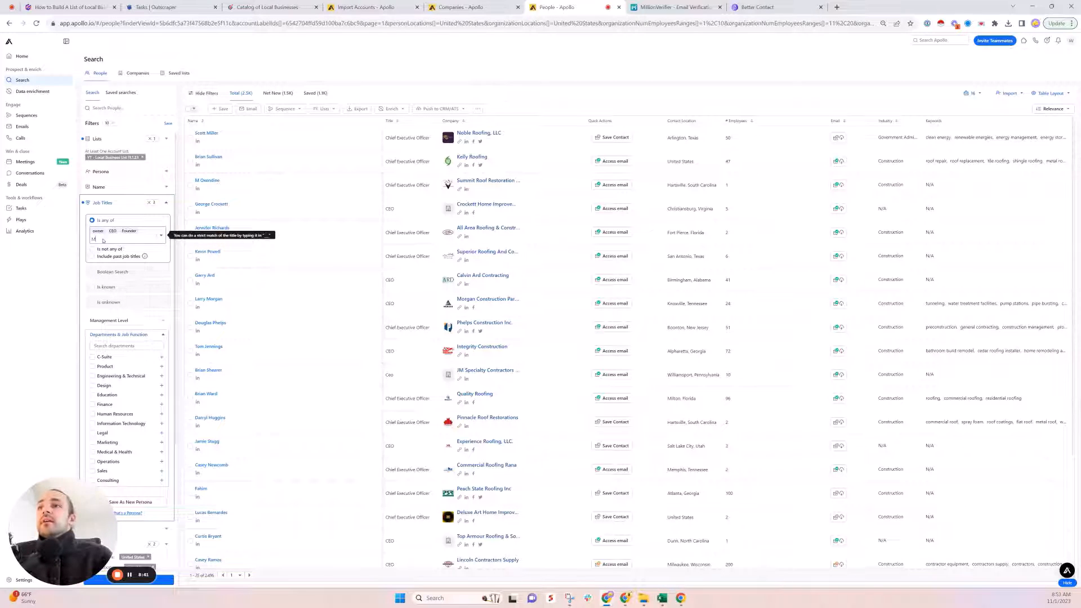
text(anaging Partner)
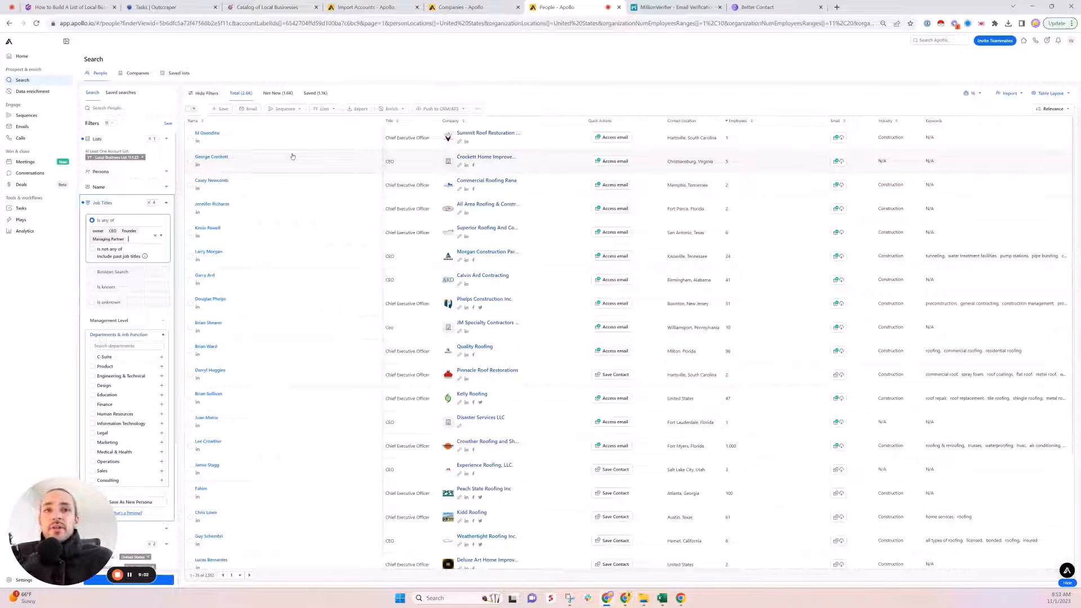
Apply an advanced selection of 100 people to the filtered search results
click(189, 110)
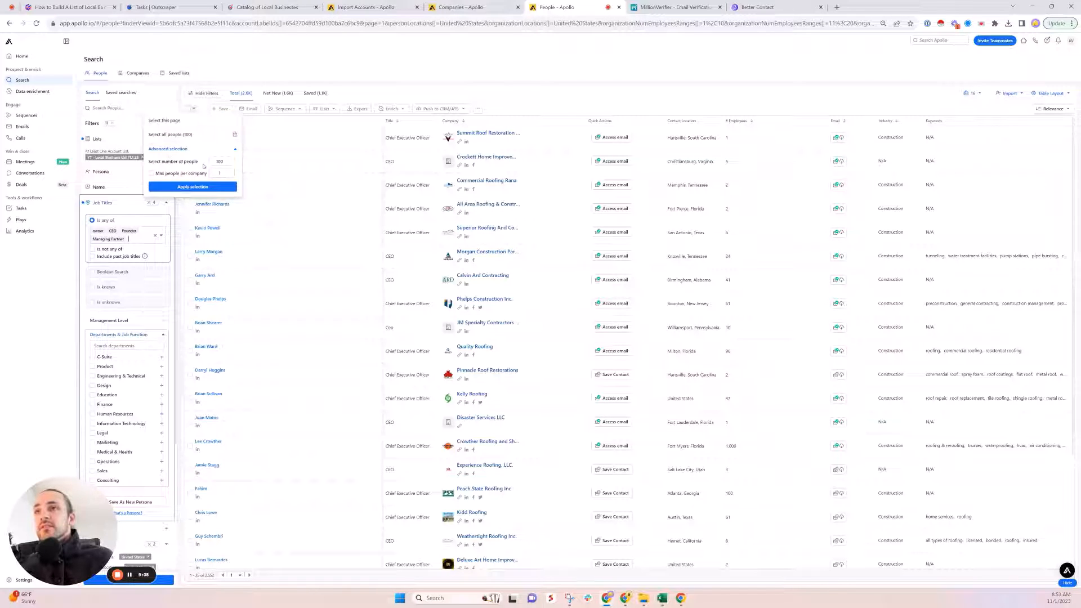
click(193, 186)
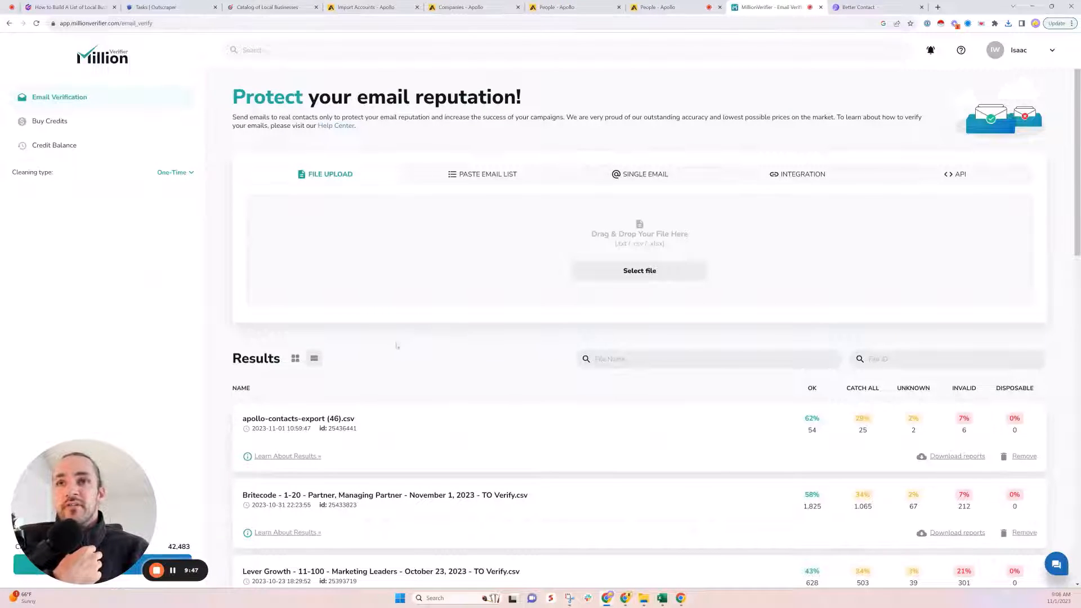
Examine the OK, catch-all, unknown and invalid verification results for apollo-contacts-export (46).csv in MillionVerifier
drag(800, 419, 982, 434)
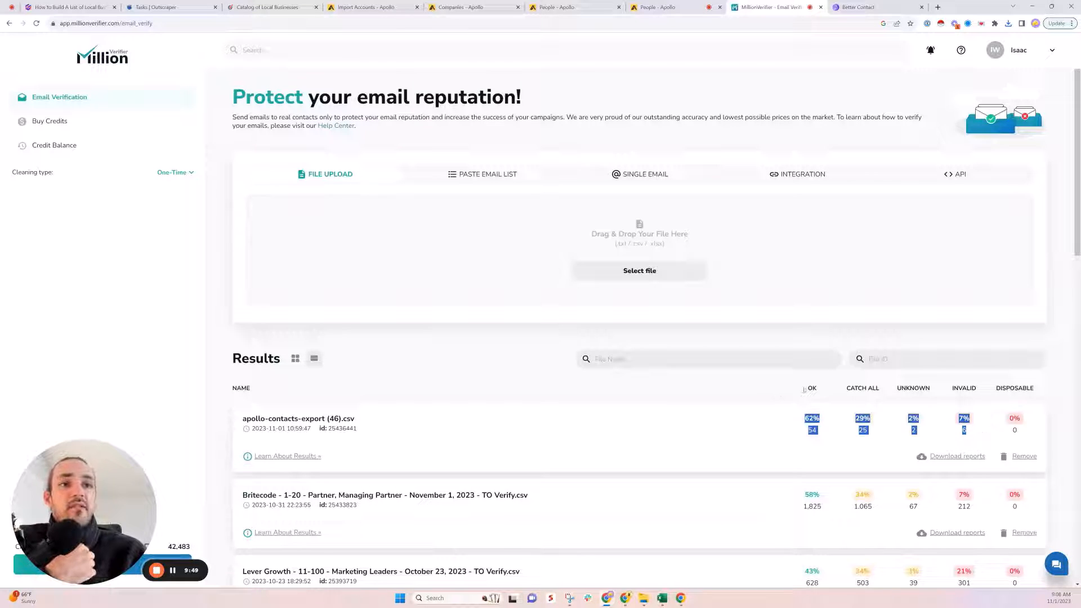
drag(801, 420, 823, 432)
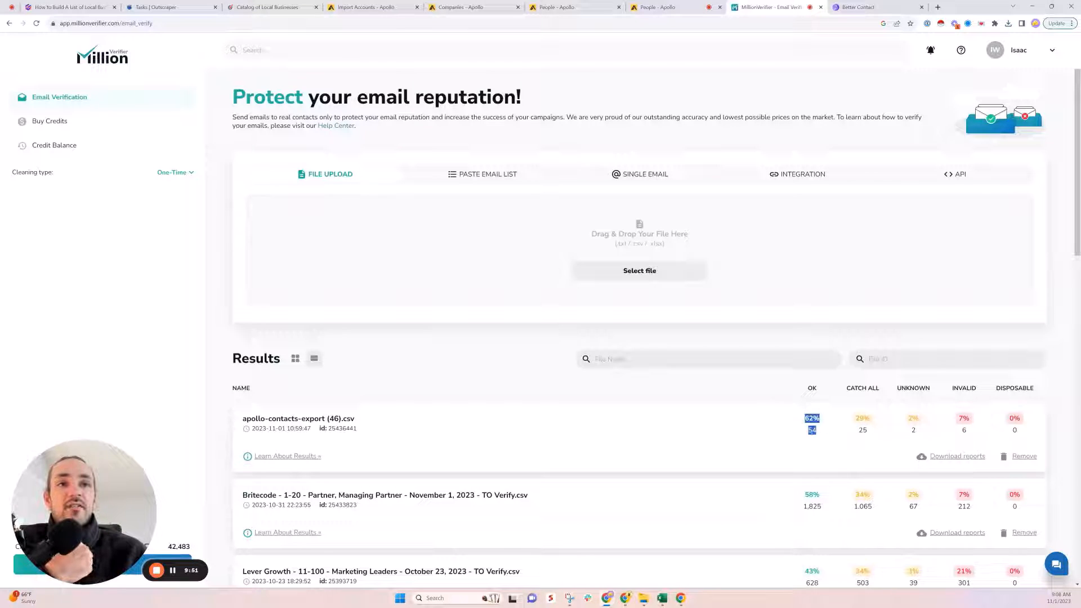
click(815, 433)
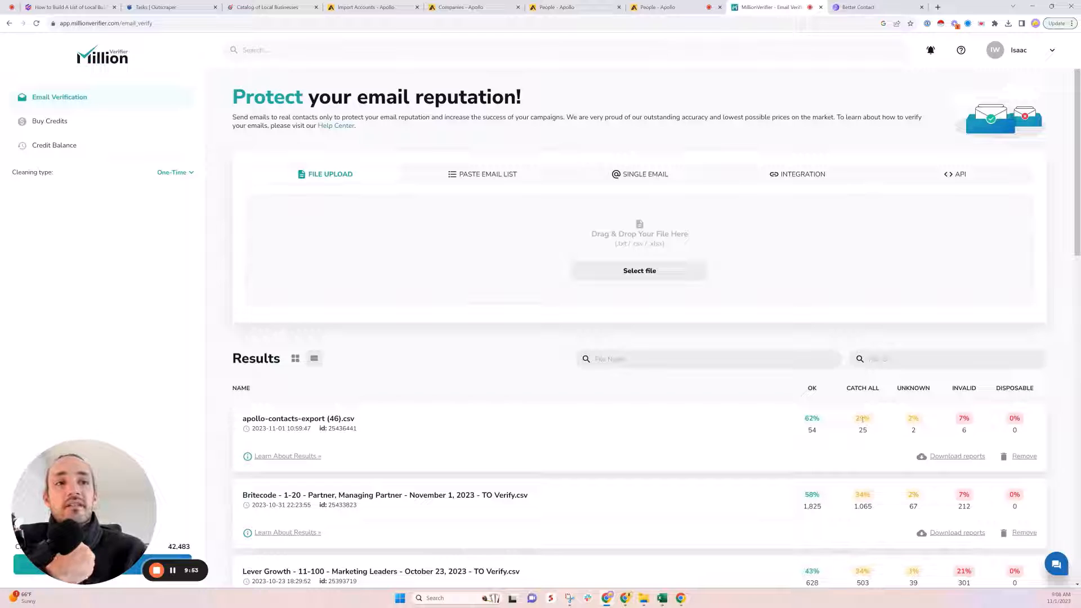
drag(860, 420, 967, 431)
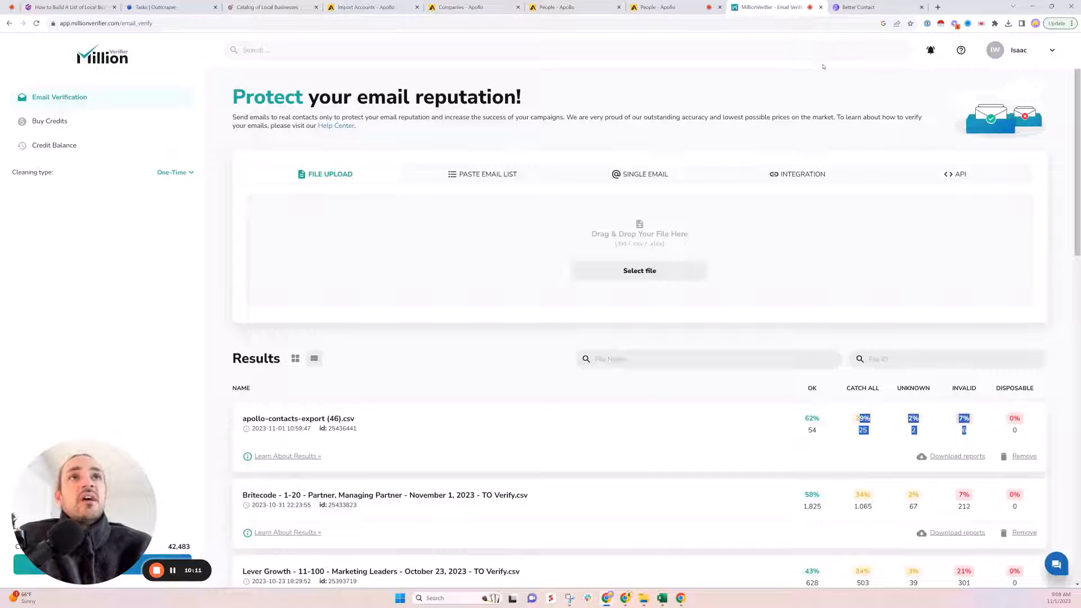
click(823, 67)
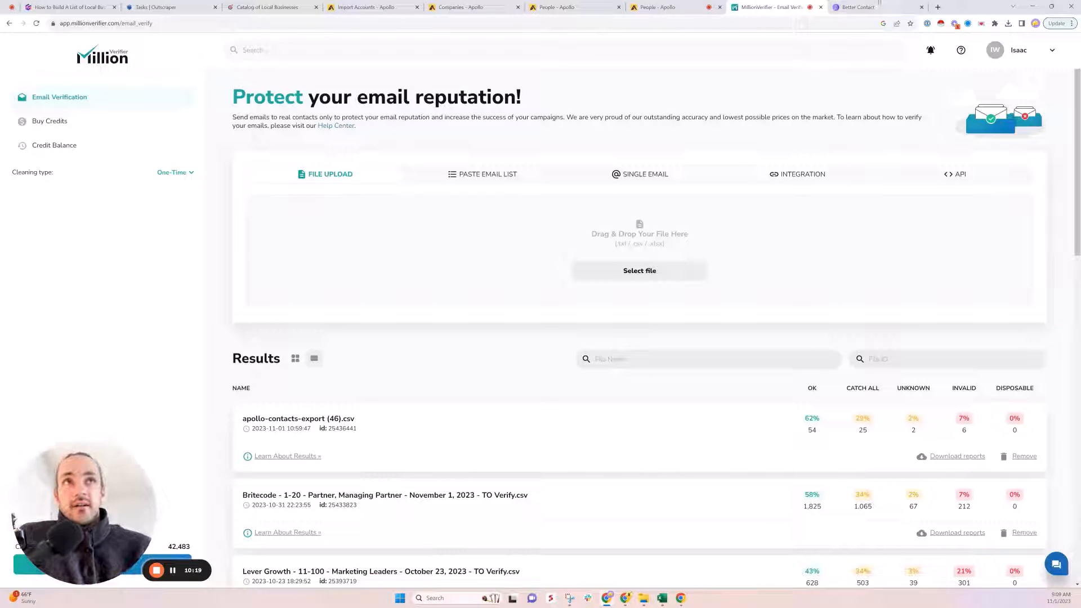
Check the enrichment details of the YT Local Lead List example.csv task in Better Contact, and return to MillionVerifier
click(858, 7)
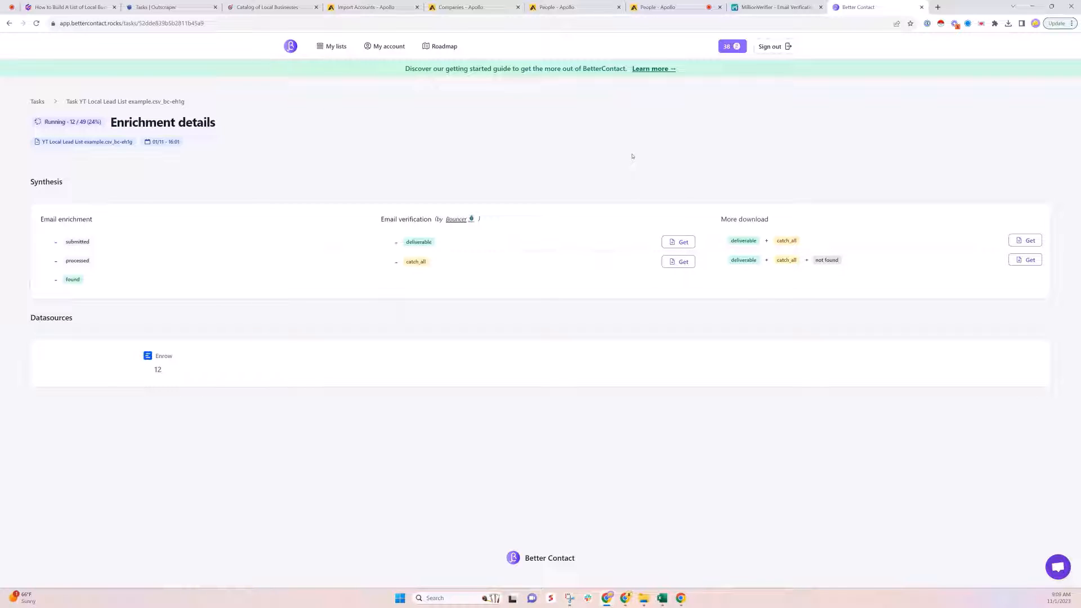
click(781, 4)
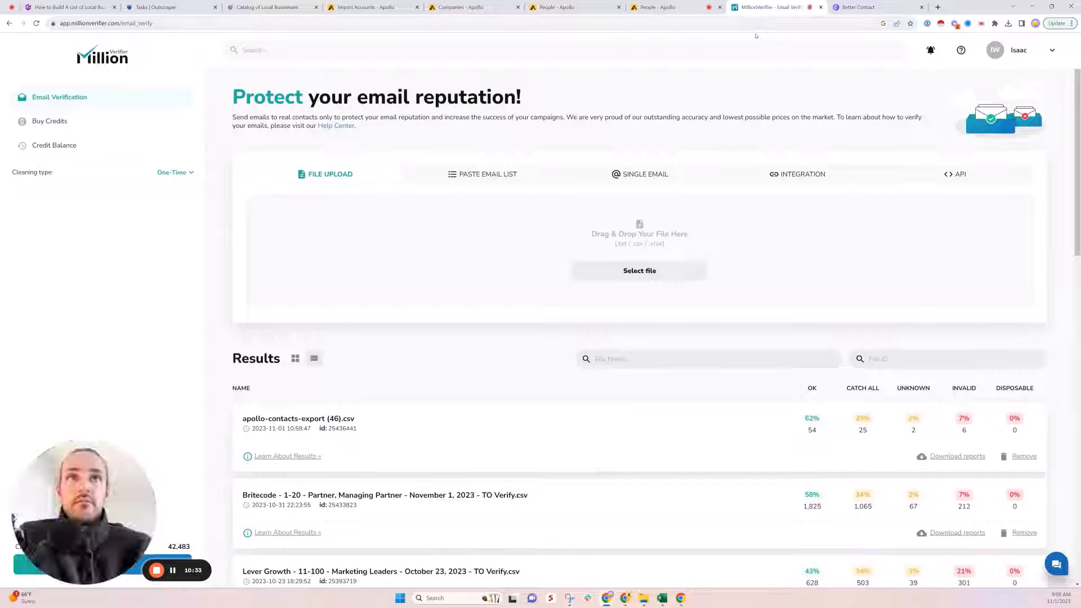